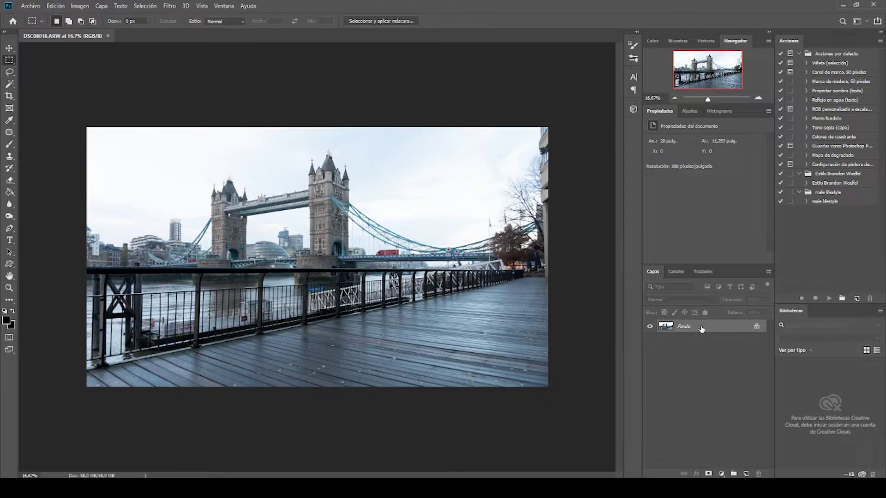
Step: Duplicate the background layer as Capa 1, then browse the Edición and Imagen menus without choosing
{"action": "key", "text": "ctrl+j"}
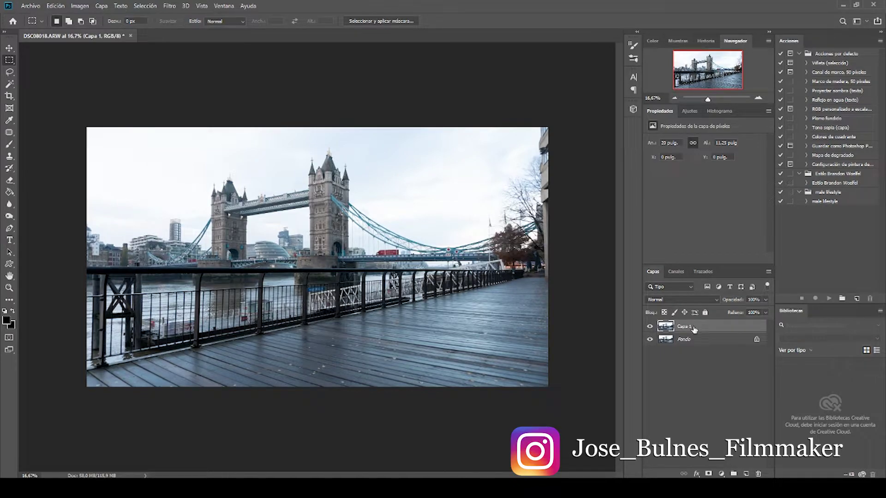
{"action": "left_click", "coordinate": [57, 6]}
{"action": "left_click", "coordinate": [77, 7]}
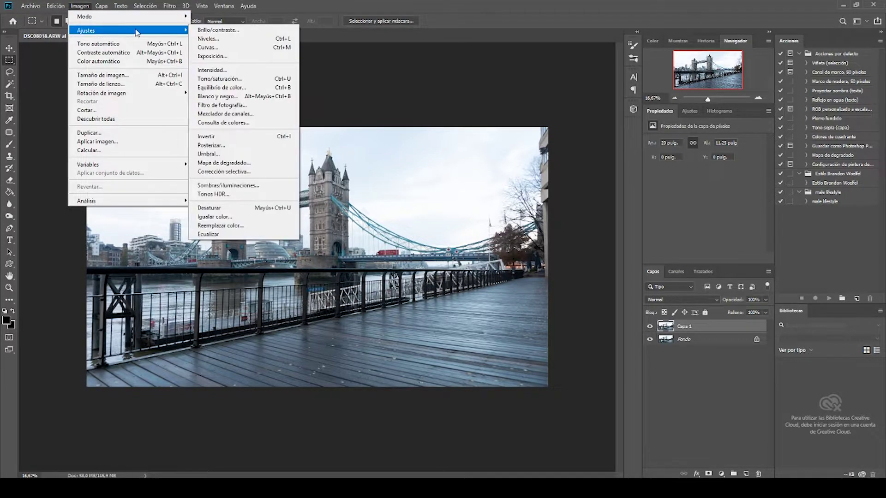
{"action": "mouse_move", "coordinate": [86, 31]}
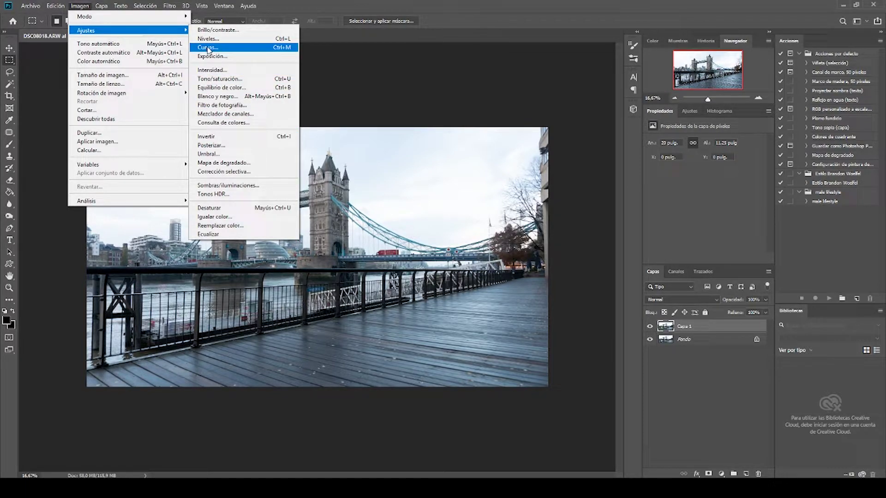
{"action": "left_click", "coordinate": [401, 86]}
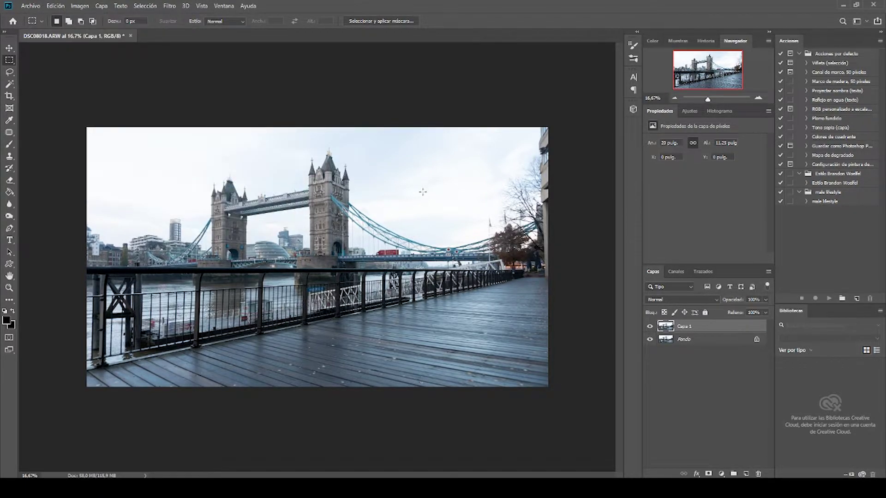
{"action": "key", "text": "ctrl+m"}
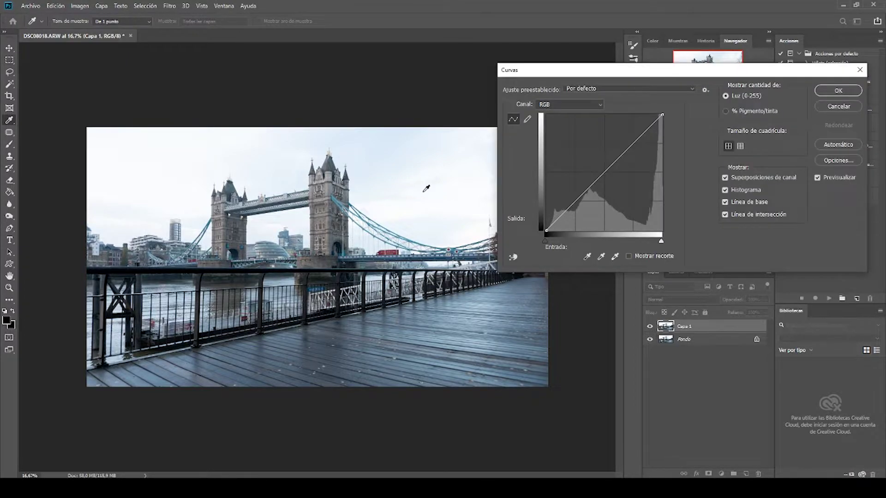
{"action": "left_click_drag", "start_coordinate": [612, 160], "coordinate": [606, 188]}
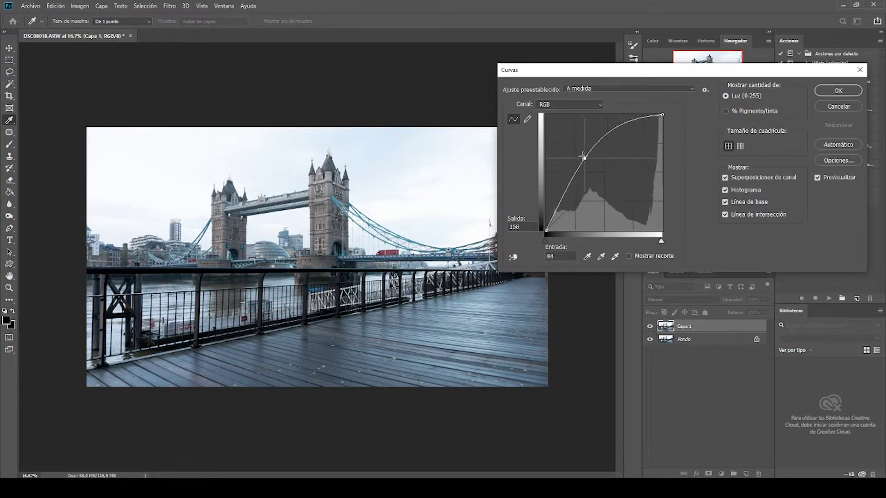
{"action": "left_click", "coordinate": [838, 107]}
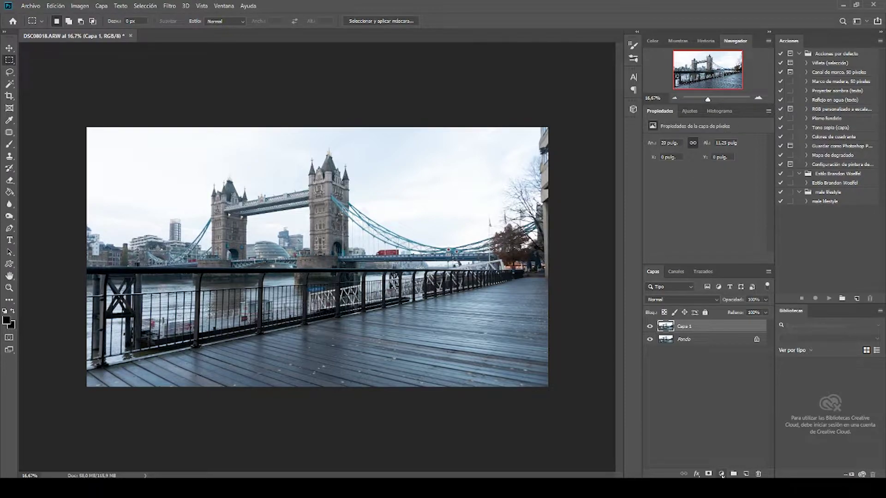
Step: Add a Curvas 1 adjustment layer above Capa 1, leave it unclipped, and target the curve
{"action": "left_click", "coordinate": [722, 475]}
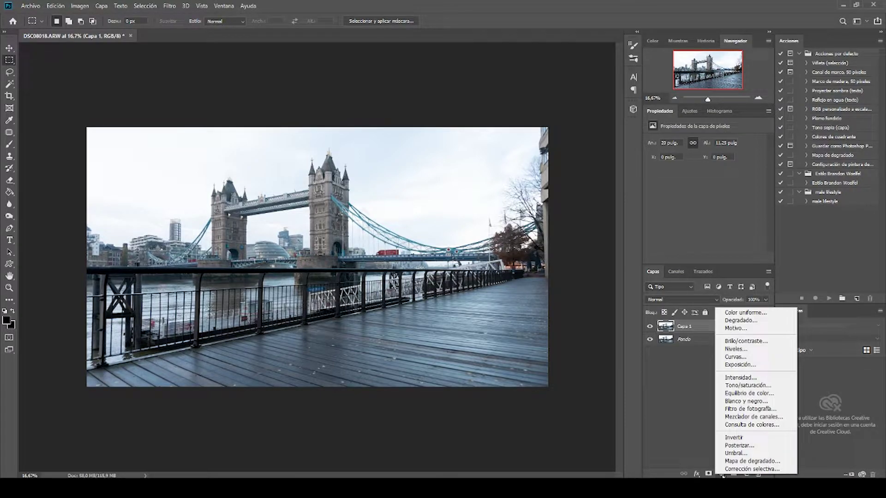
{"action": "left_click", "coordinate": [737, 358]}
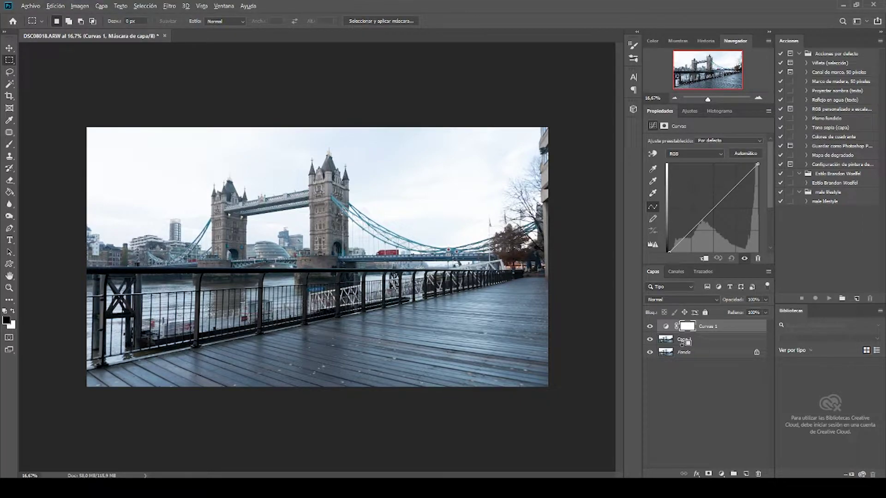
{"action": "left_click", "coordinate": [668, 332], "text": "alt"}
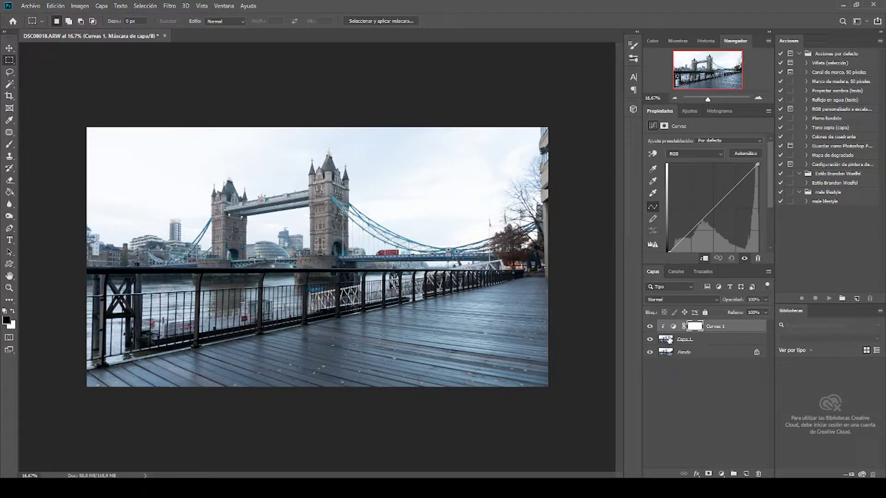
{"action": "left_click", "coordinate": [716, 332], "text": "alt"}
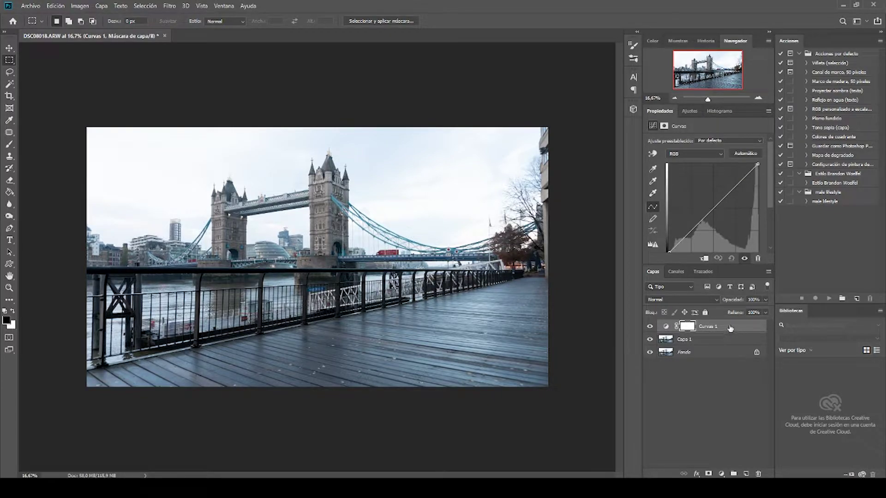
{"action": "key", "text": "ctrl+2"}
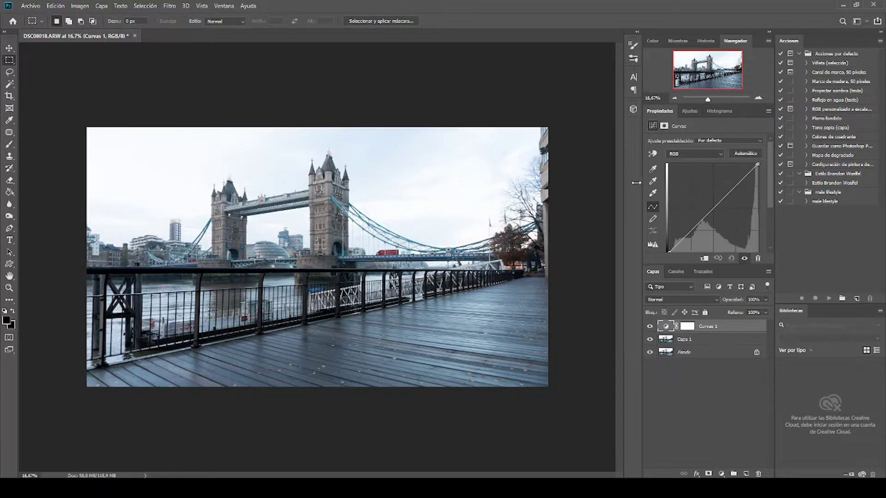
{"action": "left_click_drag", "start_coordinate": [637, 182], "coordinate": [584, 200]}
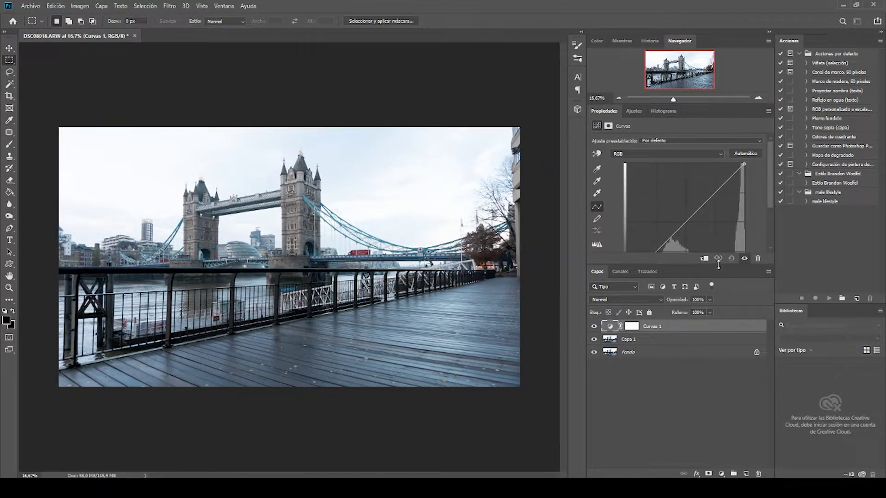
Step: Enlarge the Curves graph, test and delete an RGB midtone point, then re-anchor the midtones
{"action": "left_click_drag", "start_coordinate": [719, 264], "coordinate": [718, 352]}
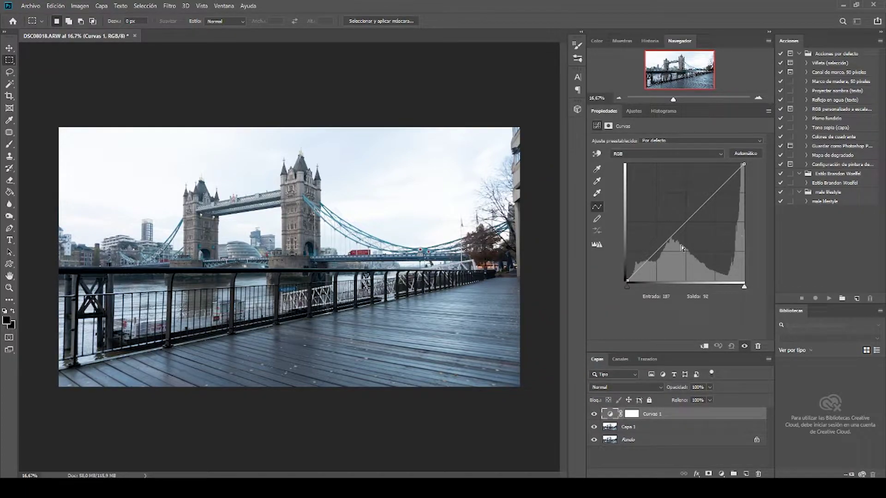
{"action": "left_click", "coordinate": [708, 157]}
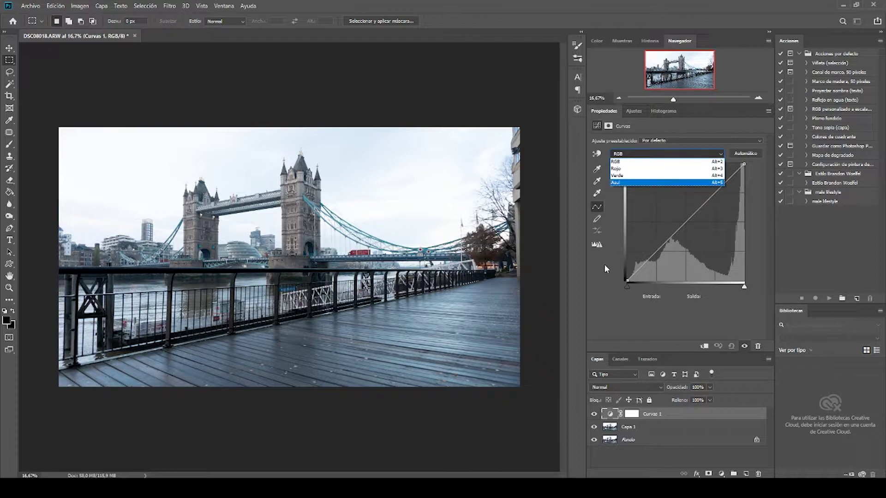
{"action": "left_click", "coordinate": [617, 162]}
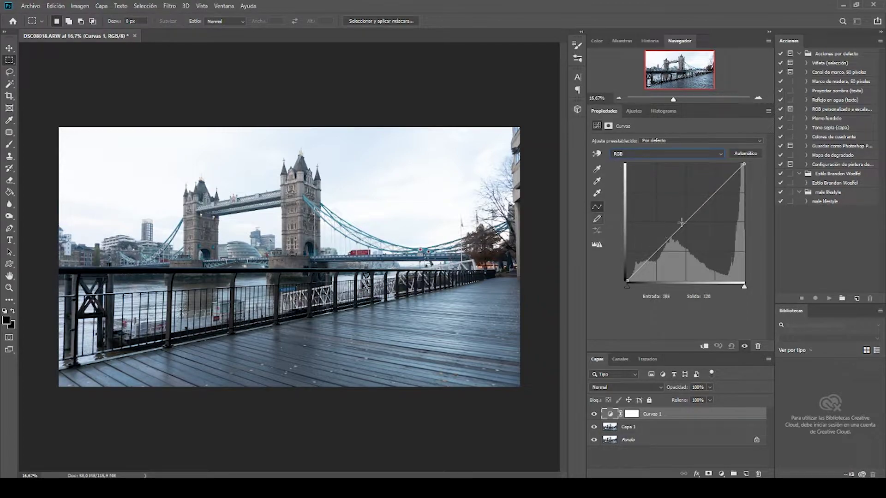
{"action": "mouse_move", "coordinate": [679, 227]}
{"action": "left_mouse_down"}
{"action": "mouse_move", "coordinate": [679, 216]}
{"action": "mouse_move", "coordinate": [684, 228]}
{"action": "left_mouse_up"}
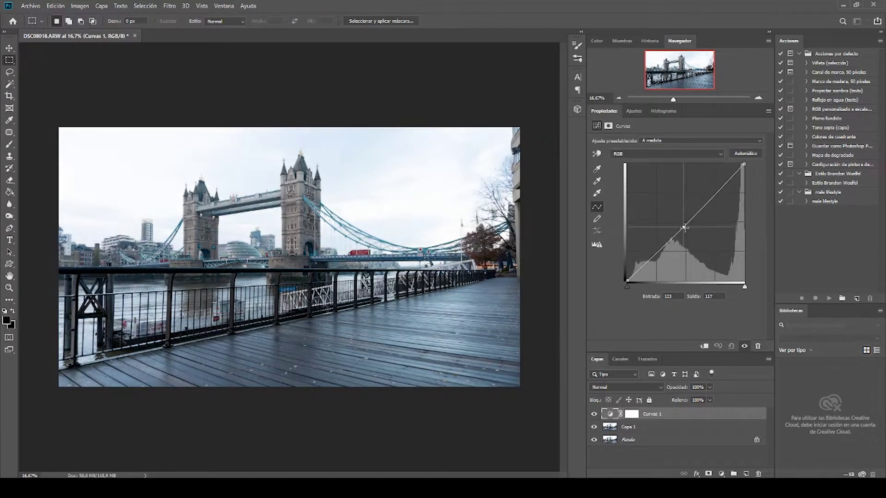
{"action": "left_click_drag", "start_coordinate": [684, 228], "coordinate": [688, 230]}
{"action": "key", "text": "Delete"}
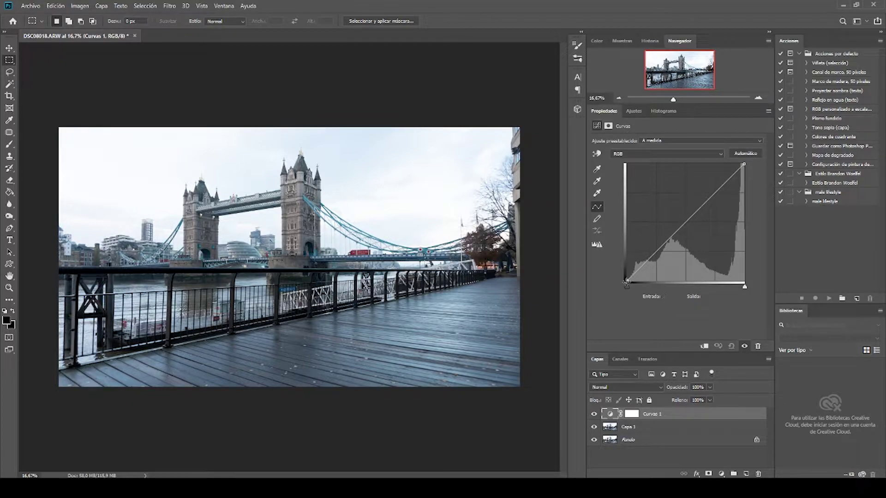
{"action": "left_click", "coordinate": [687, 222]}
Step: Shape the RGB curve into a gentle S using shadow, midtone and highlight points
{"action": "left_click", "coordinate": [655, 252]}
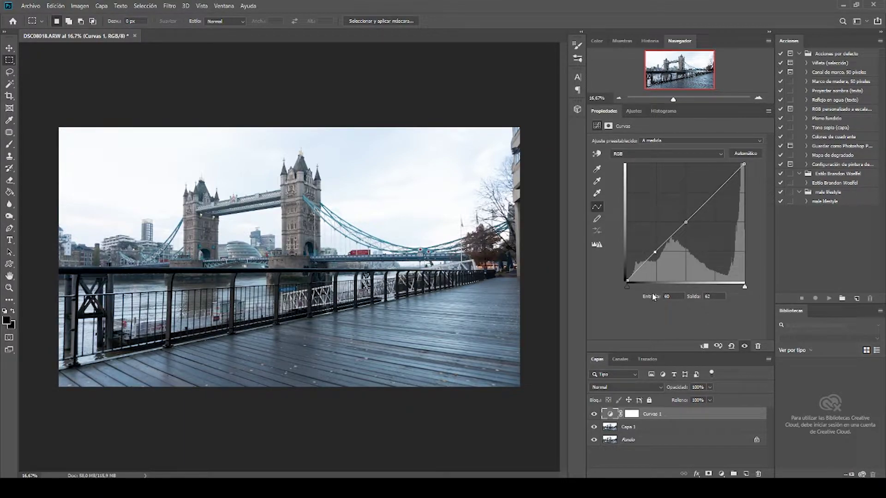
{"action": "left_click", "coordinate": [715, 191]}
{"action": "left_click_drag", "start_coordinate": [686, 222], "coordinate": [687, 221]}
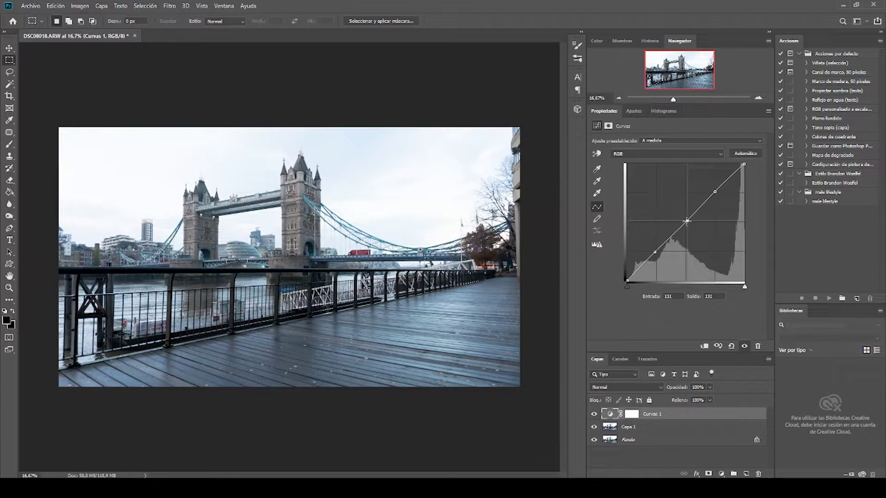
{"action": "left_click_drag", "start_coordinate": [687, 221], "coordinate": [688, 220]}
{"action": "mouse_move", "coordinate": [712, 197]}
{"action": "left_mouse_down"}
{"action": "mouse_move", "coordinate": [720, 198]}
{"action": "mouse_move", "coordinate": [713, 188]}
{"action": "mouse_move", "coordinate": [726, 206]}
{"action": "mouse_move", "coordinate": [715, 192]}
{"action": "left_mouse_up"}
{"action": "left_click_drag", "start_coordinate": [656, 253], "coordinate": [664, 270]}
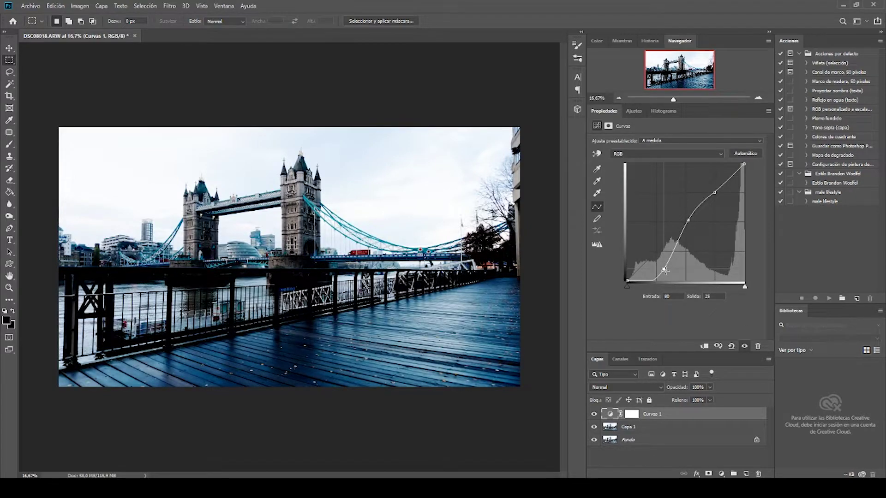
{"action": "left_click_drag", "start_coordinate": [665, 270], "coordinate": [656, 252]}
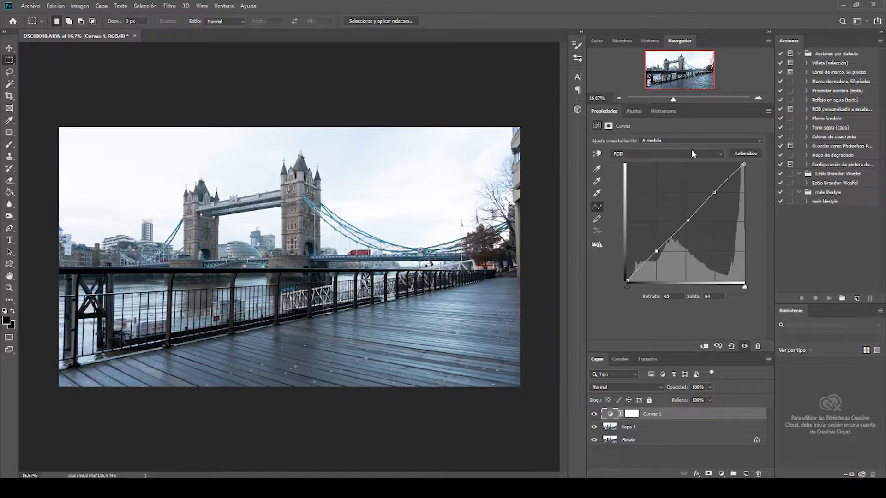
{"action": "left_click", "coordinate": [704, 154]}
Step: On the Rojo channel, pull the midtone point down to give the photo a cyan tone
{"action": "left_click", "coordinate": [629, 169]}
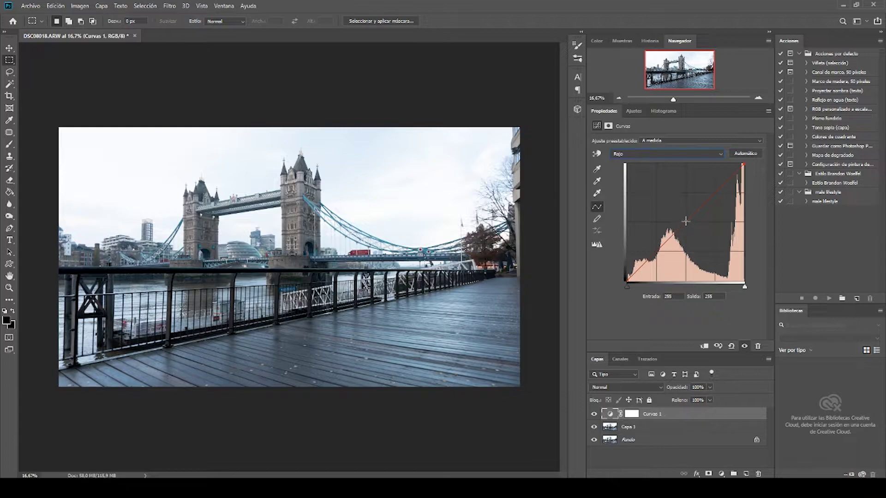
{"action": "mouse_move", "coordinate": [687, 222]}
{"action": "left_mouse_down"}
{"action": "mouse_move", "coordinate": [679, 216]}
{"action": "mouse_move", "coordinate": [691, 232]}
{"action": "mouse_move", "coordinate": [684, 223]}
{"action": "left_mouse_up"}
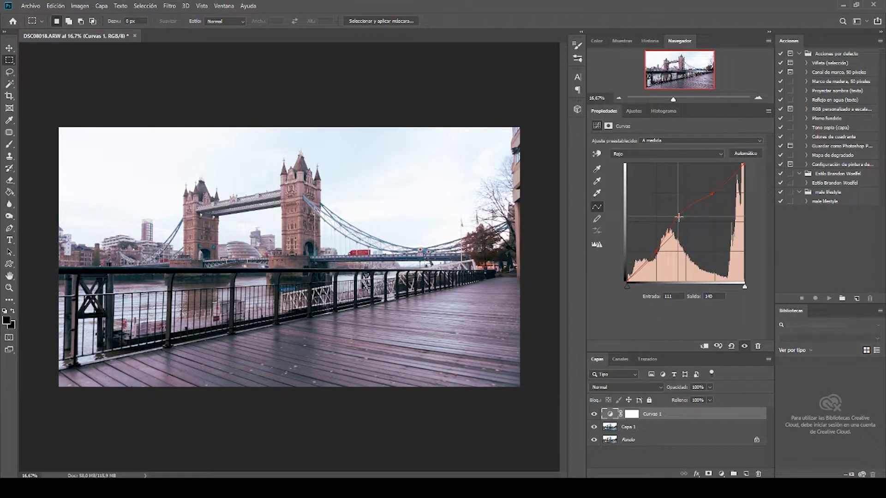
{"action": "left_click_drag", "start_coordinate": [685, 224], "coordinate": [684, 223]}
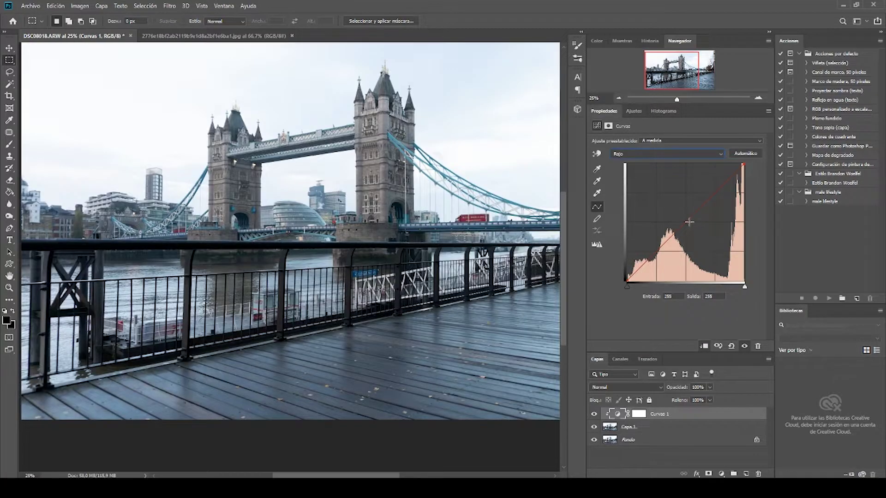
{"action": "mouse_move", "coordinate": [685, 223]}
{"action": "left_mouse_down"}
{"action": "mouse_move", "coordinate": [676, 213]}
{"action": "mouse_move", "coordinate": [695, 238]}
{"action": "mouse_move", "coordinate": [684, 223]}
{"action": "left_mouse_up"}
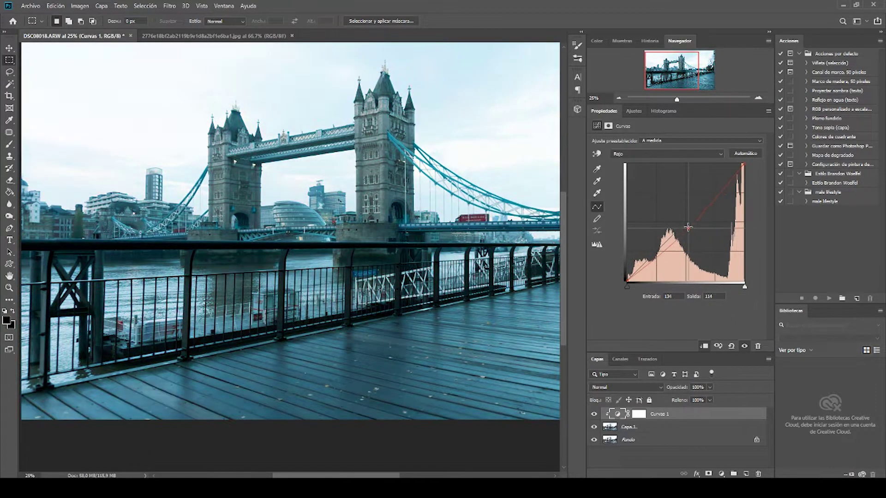
Step: Try a green midtone point, then drag it off the curve to reset green
{"action": "left_click", "coordinate": [667, 154]}
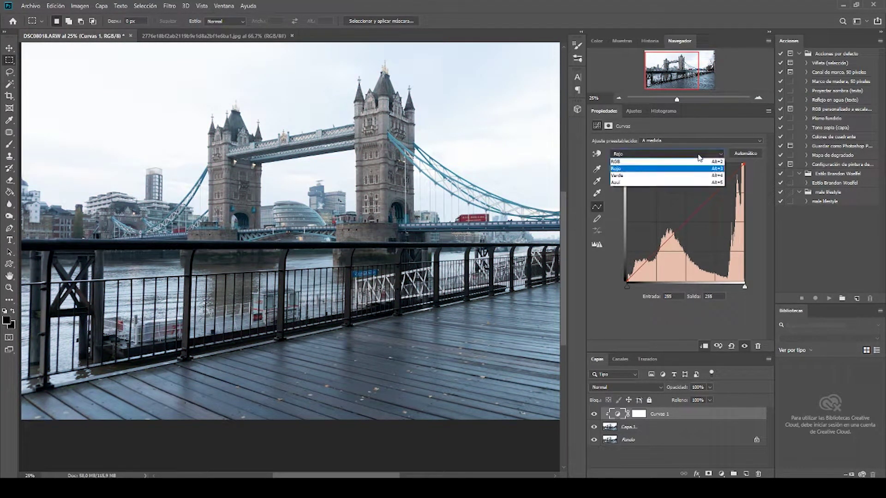
{"action": "left_click", "coordinate": [664, 174]}
{"action": "left_click_drag", "start_coordinate": [681, 220], "coordinate": [682, 212]}
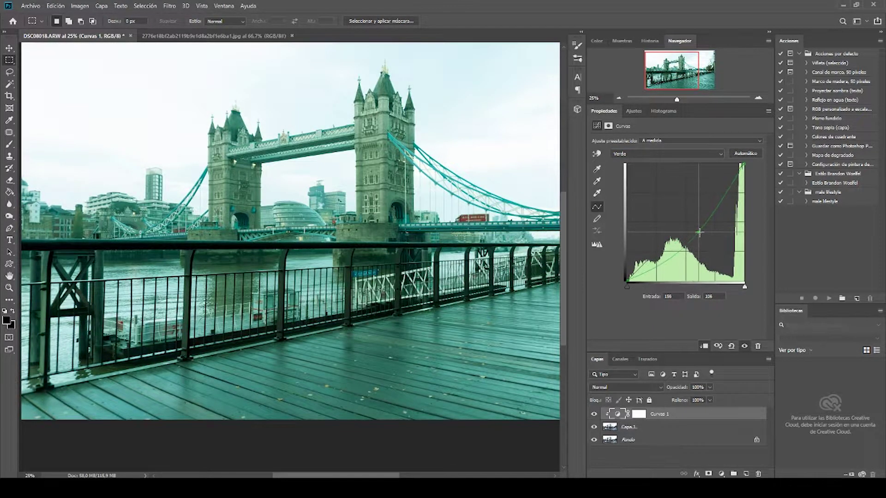
{"action": "mouse_move", "coordinate": [681, 212]}
{"action": "left_mouse_down"}
{"action": "mouse_move", "coordinate": [692, 231]}
{"action": "mouse_move", "coordinate": [671, 147]}
{"action": "left_mouse_up"}
Step: Try lowering, then boosting, the blue midtones on the Azul curve
{"action": "left_click", "coordinate": [674, 154]}
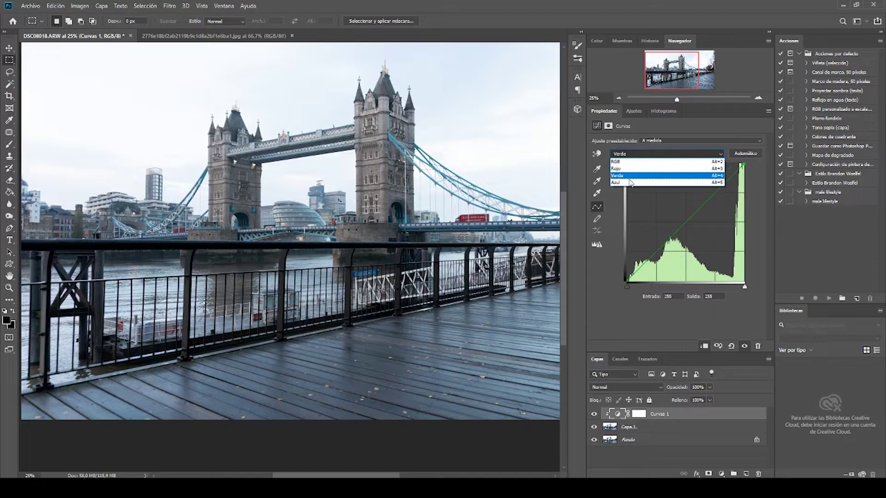
{"action": "left_click", "coordinate": [674, 182]}
{"action": "left_click_drag", "start_coordinate": [686, 222], "coordinate": [697, 232]}
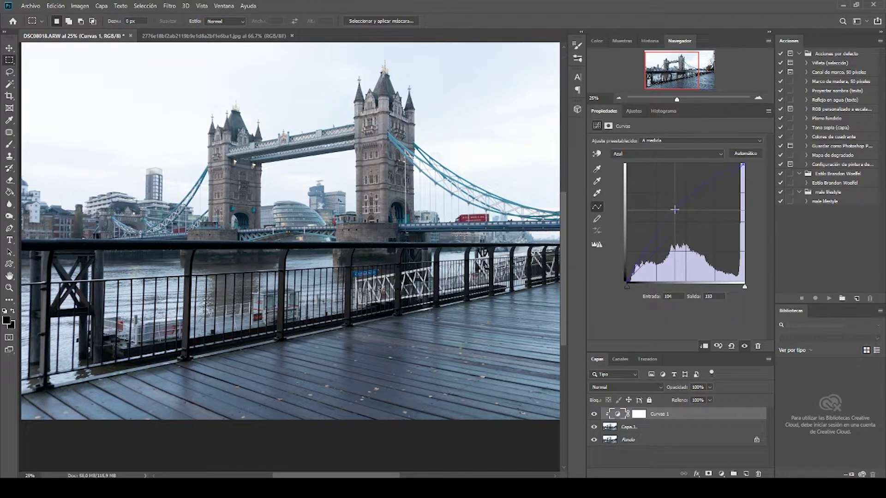
{"action": "left_click", "coordinate": [698, 230], "text": "ctrl"}
{"action": "mouse_move", "coordinate": [684, 221]}
{"action": "left_mouse_down"}
{"action": "mouse_move", "coordinate": [666, 200]}
{"action": "mouse_move", "coordinate": [706, 249]}
{"action": "mouse_move", "coordinate": [684, 223]}
{"action": "left_mouse_up"}
Step: Bend the Rojo curve, then delete the point so red stays straight
{"action": "left_click", "coordinate": [664, 154]}
{"action": "left_click", "coordinate": [618, 169]}
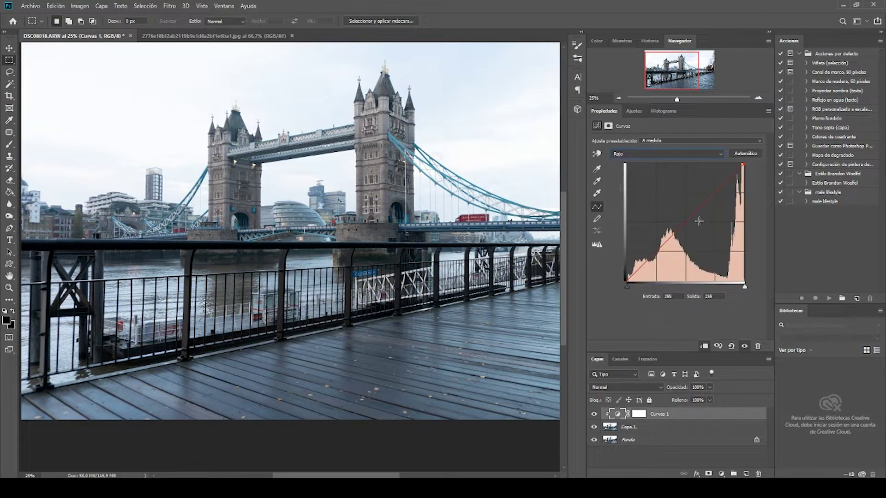
{"action": "mouse_move", "coordinate": [687, 222]}
{"action": "left_mouse_down"}
{"action": "mouse_move", "coordinate": [670, 208]}
{"action": "mouse_move", "coordinate": [700, 241]}
{"action": "left_mouse_up"}
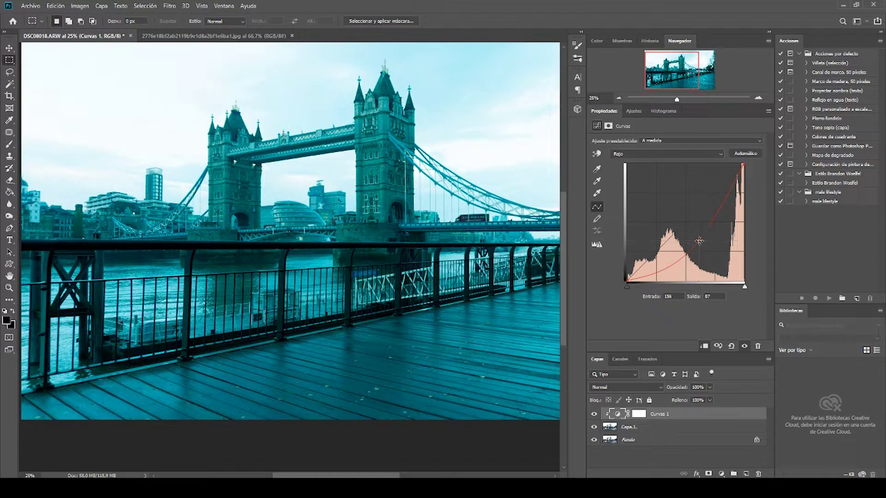
{"action": "key", "text": "Delete"}
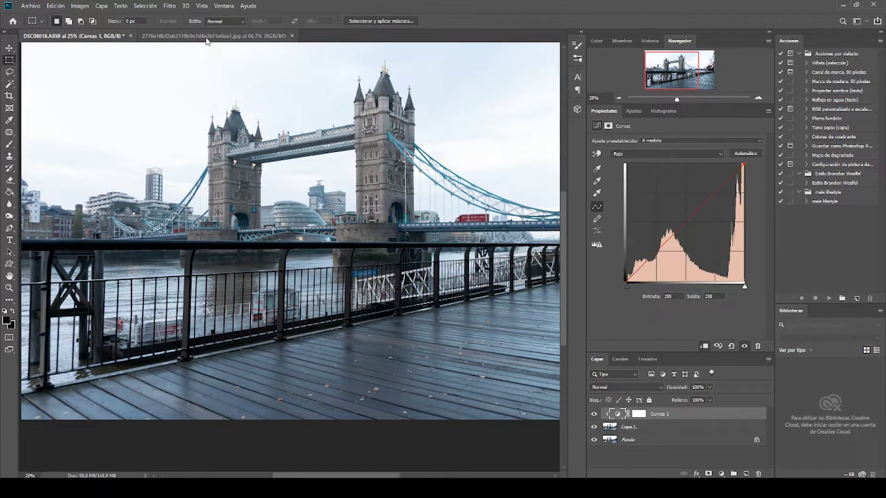
{"action": "left_click", "coordinate": [206, 37]}
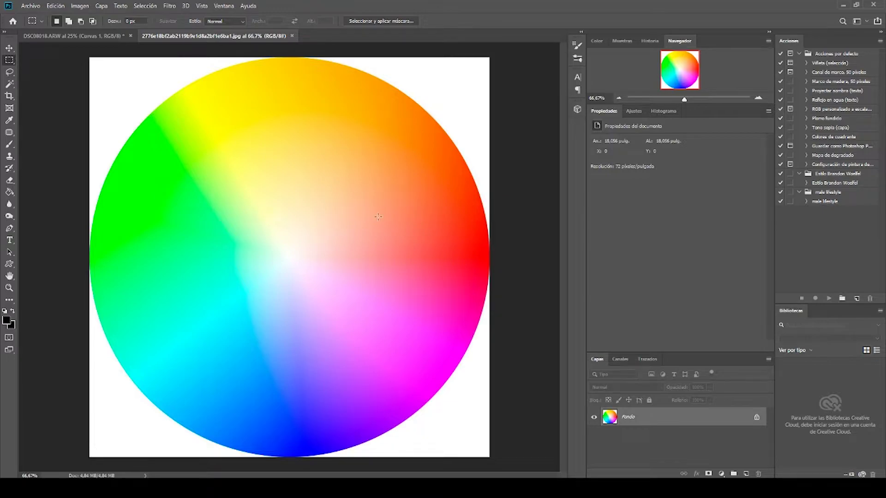
{"action": "left_click", "coordinate": [98, 35]}
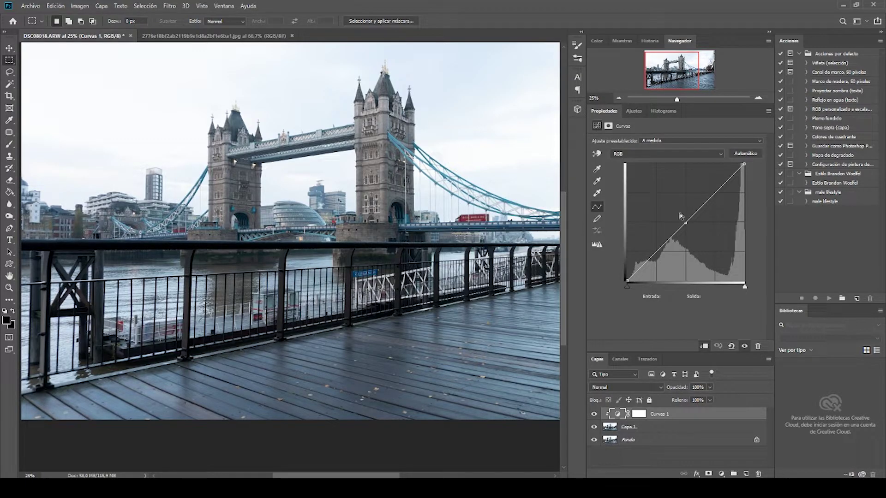
Step: On the Azul channel, move the blue highlight endpoint, settling slightly toward a yellow warmth
{"action": "left_click", "coordinate": [684, 155]}
{"action": "left_click", "coordinate": [623, 185]}
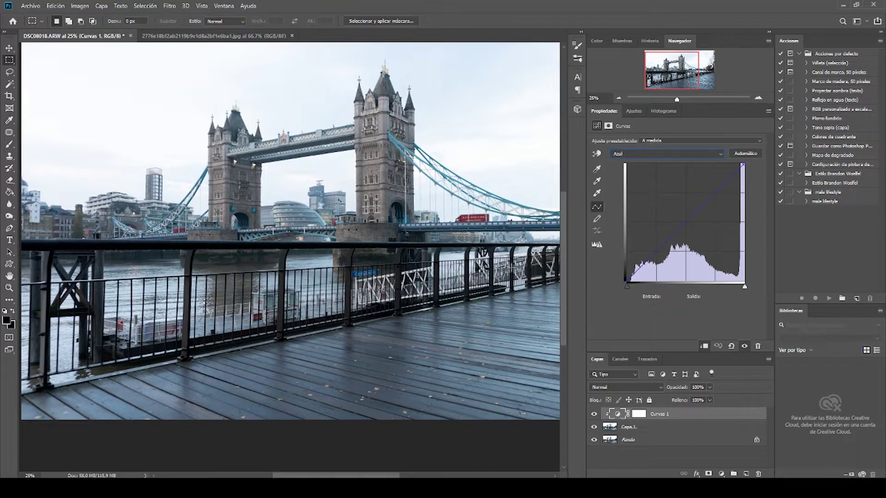
{"action": "left_click_drag", "start_coordinate": [743, 164], "coordinate": [694, 163]}
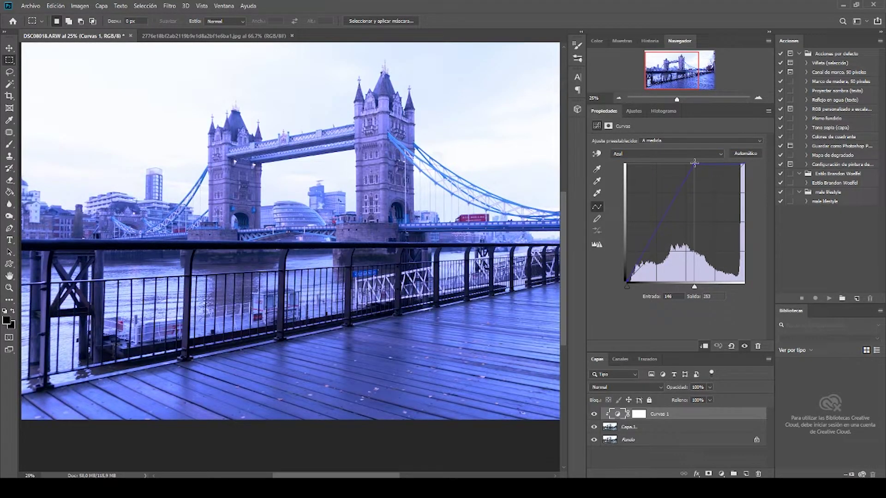
{"action": "left_click_drag", "start_coordinate": [694, 163], "coordinate": [746, 161]}
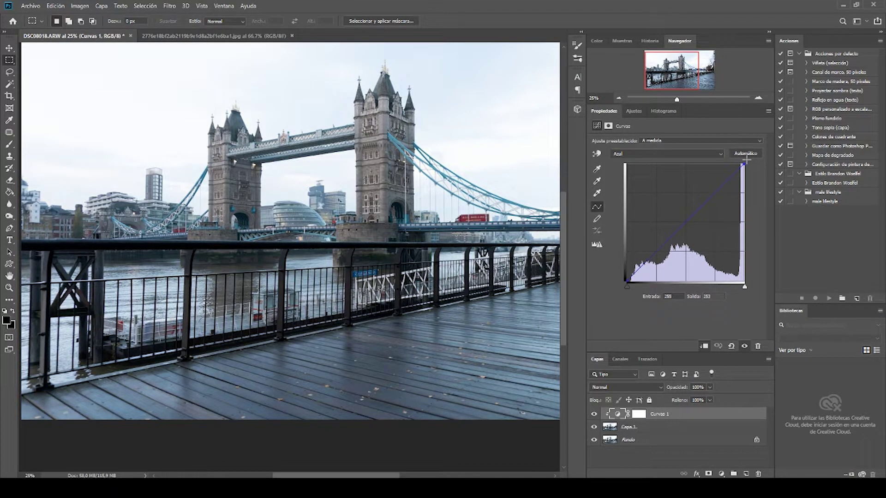
{"action": "mouse_move", "coordinate": [745, 160]}
{"action": "left_mouse_down"}
{"action": "mouse_move", "coordinate": [746, 201]}
{"action": "mouse_move", "coordinate": [744, 162]}
{"action": "left_mouse_up"}
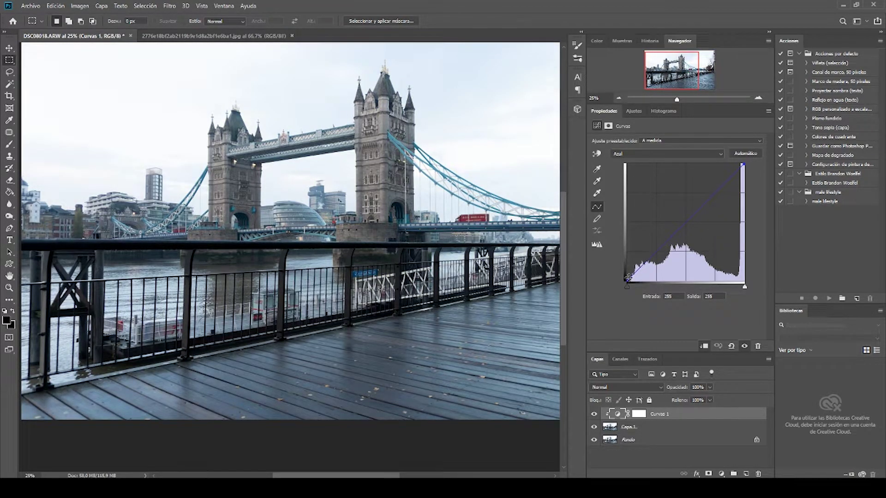
Step: Lift the blue shadow endpoint for a blue tint, then clip it to remove the cast
{"action": "mouse_move", "coordinate": [627, 280]}
{"action": "left_mouse_down"}
{"action": "mouse_move", "coordinate": [627, 267]}
{"action": "mouse_move", "coordinate": [627, 278]}
{"action": "left_mouse_up"}
{"action": "mouse_move", "coordinate": [627, 277]}
{"action": "left_mouse_down"}
{"action": "mouse_move", "coordinate": [626, 254]}
{"action": "mouse_move", "coordinate": [622, 286]}
{"action": "left_mouse_up"}
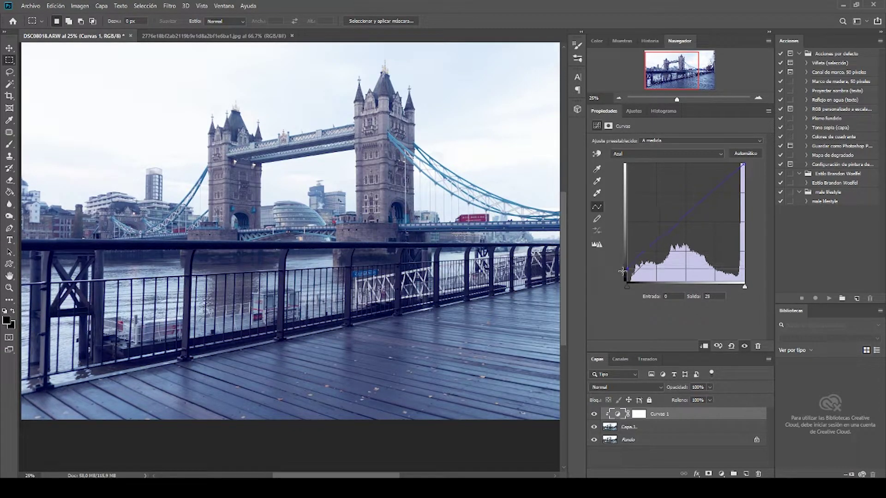
{"action": "mouse_move", "coordinate": [626, 288]}
{"action": "left_mouse_down"}
{"action": "mouse_move", "coordinate": [664, 298]}
{"action": "mouse_move", "coordinate": [627, 300]}
{"action": "left_mouse_up"}
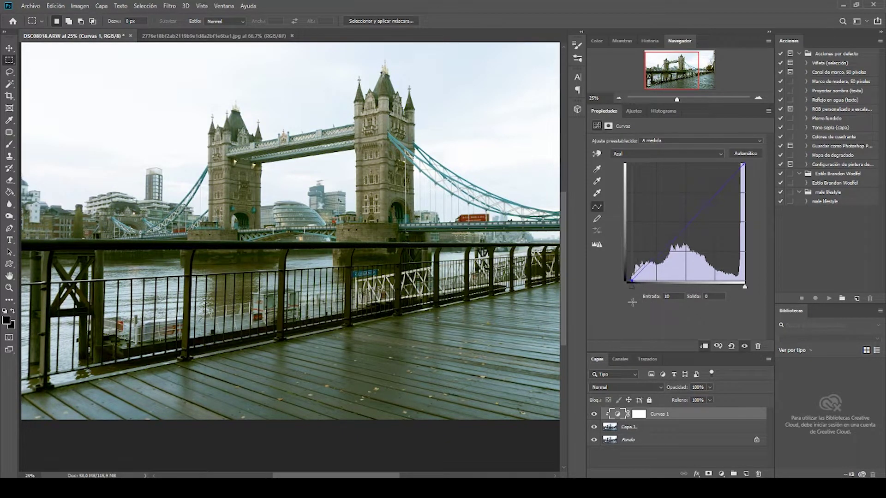
{"action": "left_click", "coordinate": [758, 98]}
{"action": "left_click", "coordinate": [758, 98]}
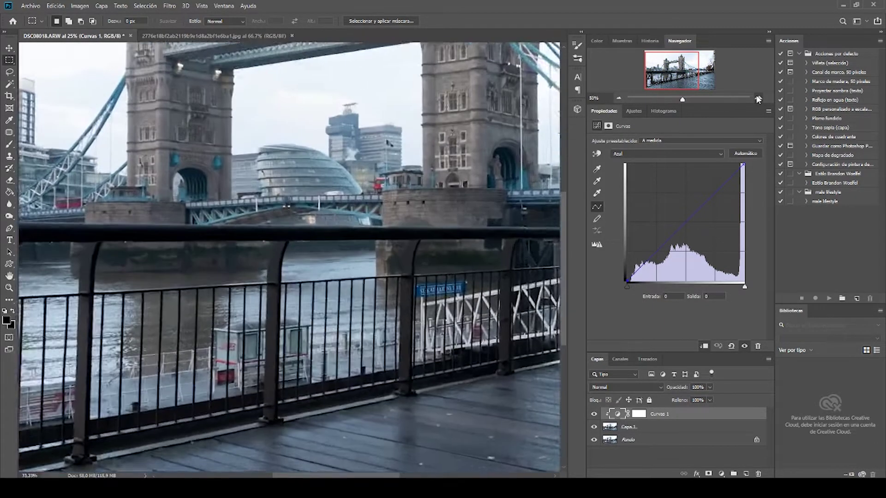
Step: Zoom to the railing and boat, add blue curve points, and lift the blue shadows
{"action": "left_click_drag", "start_coordinate": [680, 70], "coordinate": [661, 78]}
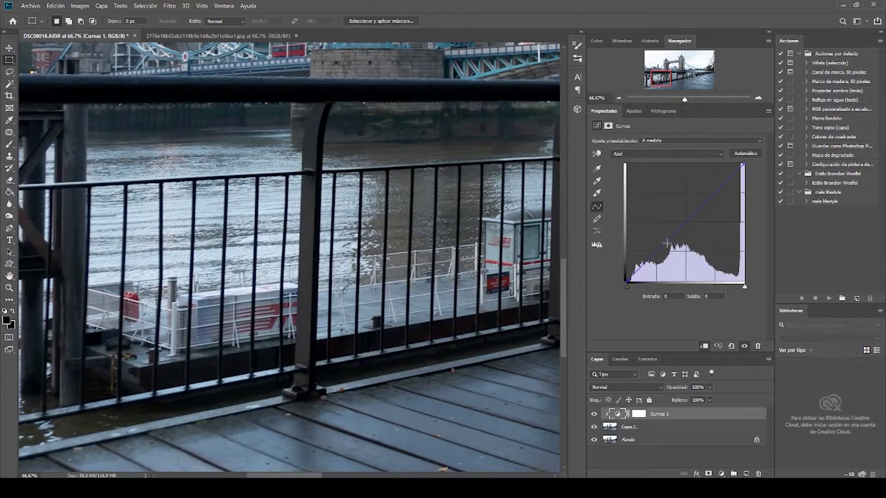
{"action": "left_click", "coordinate": [686, 221]}
{"action": "left_click_drag", "start_coordinate": [628, 279], "coordinate": [628, 278]}
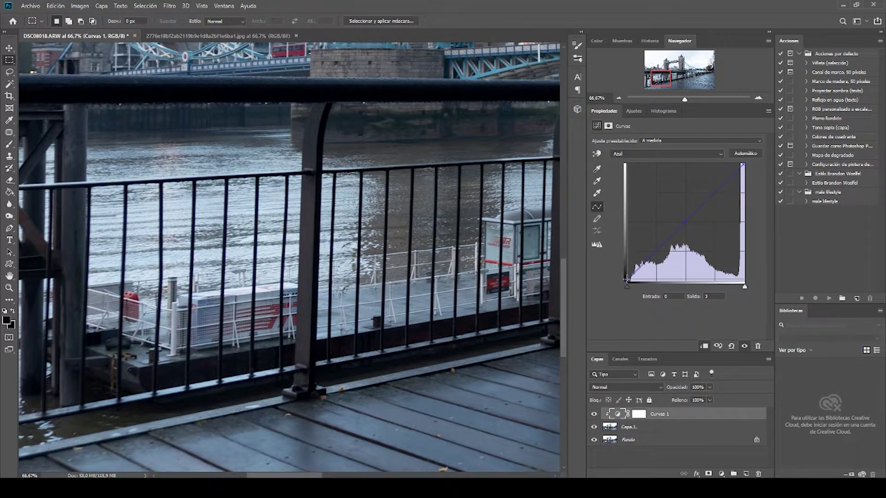
{"action": "left_click", "coordinate": [656, 253]}
{"action": "left_click_drag", "start_coordinate": [626, 280], "coordinate": [622, 278]}
{"action": "left_click_drag", "start_coordinate": [627, 278], "coordinate": [616, 270]}
Step: Return the blue black point, try clipping the blue shadows, then zoom back out
{"action": "left_click_drag", "start_coordinate": [616, 270], "coordinate": [616, 282]}
{"action": "left_click_drag", "start_coordinate": [626, 287], "coordinate": [655, 298]}
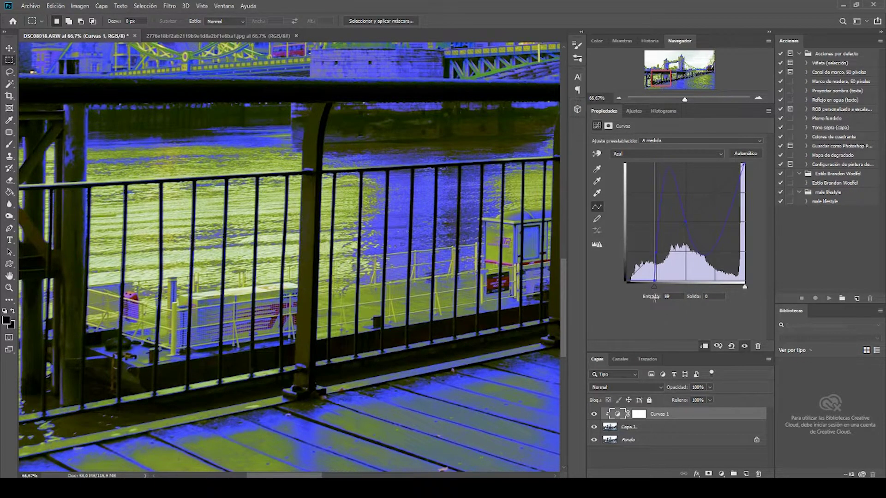
{"action": "left_click_drag", "start_coordinate": [655, 299], "coordinate": [652, 300]}
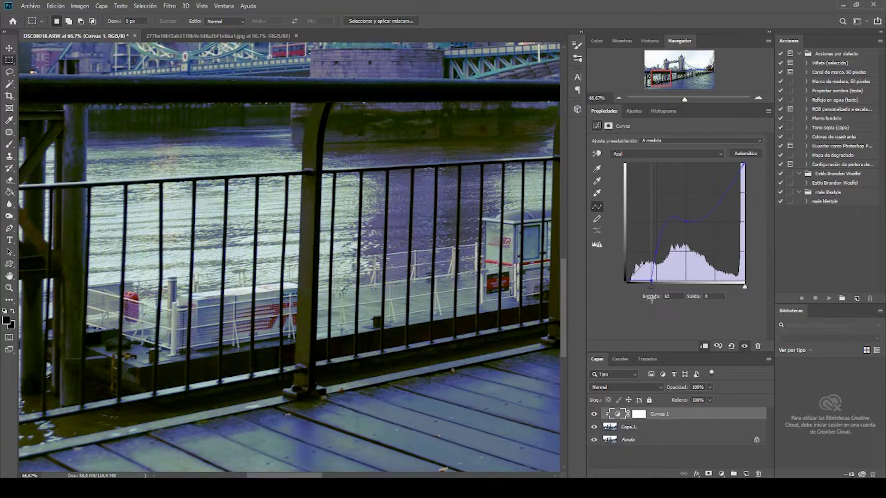
{"action": "left_click_drag", "start_coordinate": [651, 299], "coordinate": [620, 299]}
{"action": "left_click", "coordinate": [619, 99]}
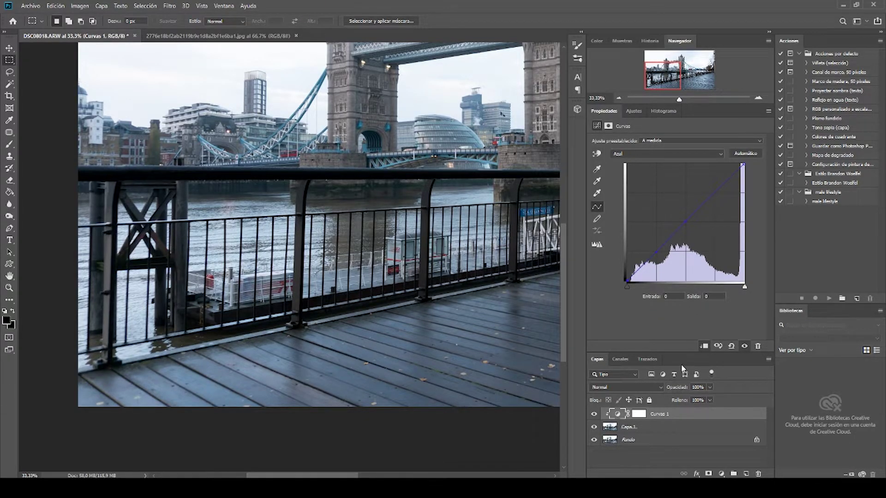
Step: Delete the old Curvas 1 layer, zoom out to the whole photo, and add a new Curves layer
{"action": "key", "text": "alt+2"}
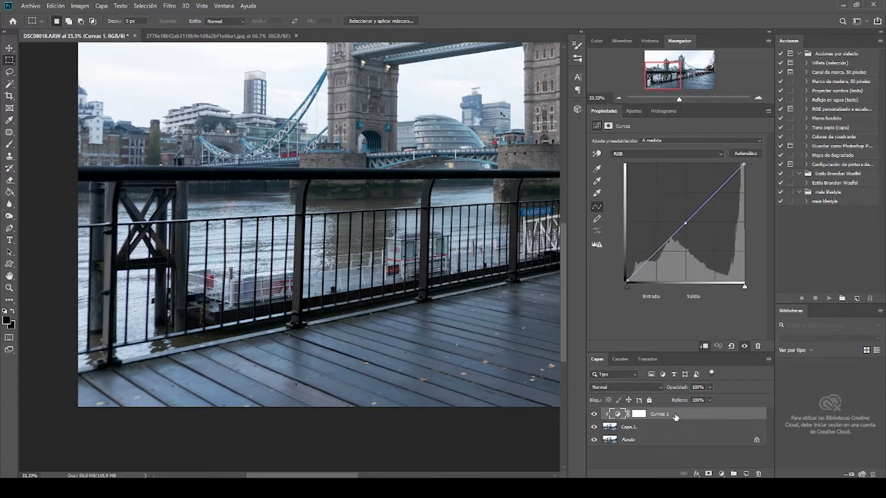
{"action": "key", "text": "Delete"}
{"action": "left_click", "coordinate": [722, 473]}
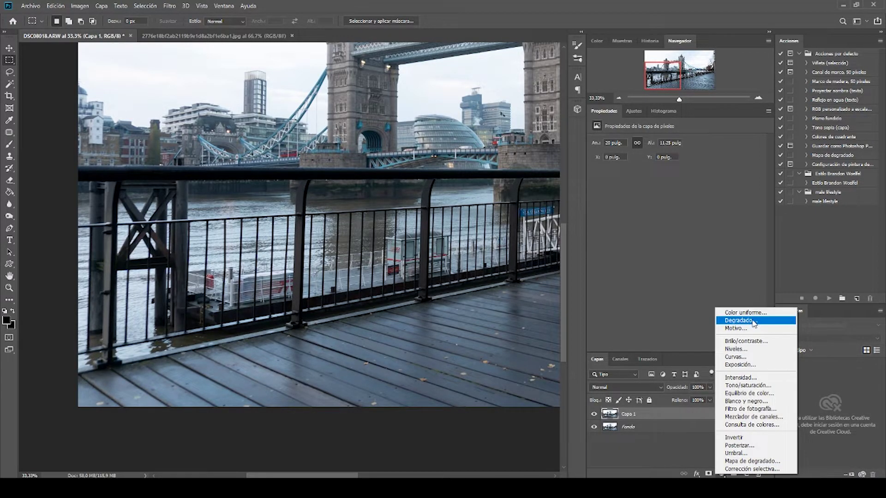
{"action": "left_click", "coordinate": [644, 440]}
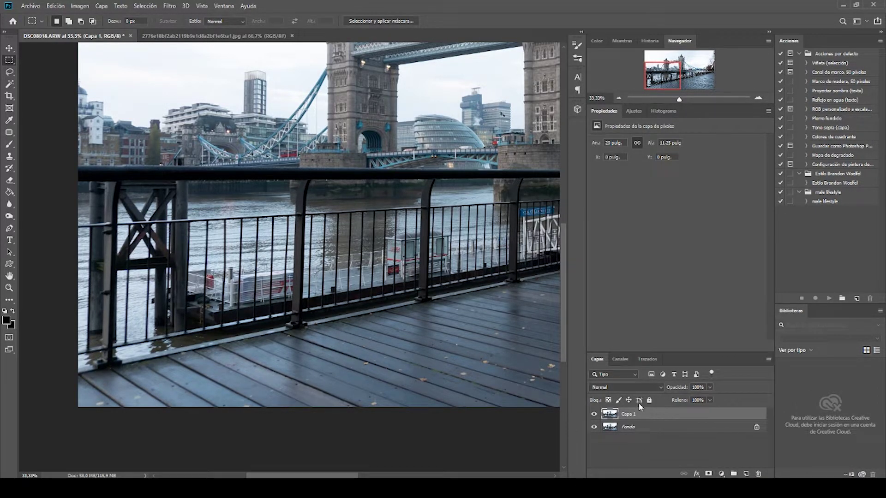
{"action": "left_click", "coordinate": [618, 97]}
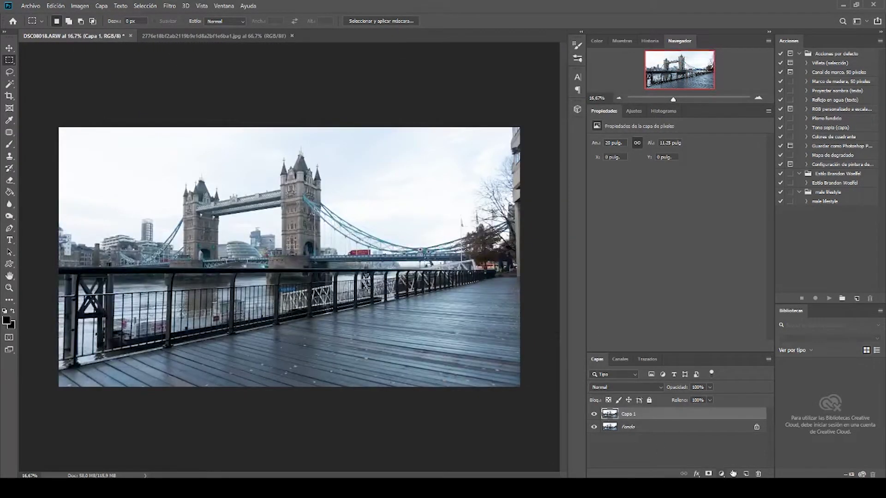
{"action": "left_click", "coordinate": [721, 474]}
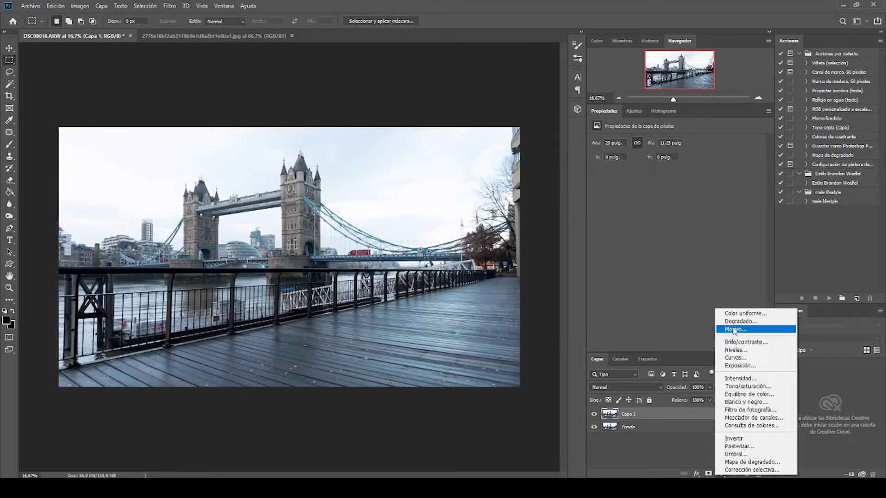
{"action": "left_click", "coordinate": [734, 359]}
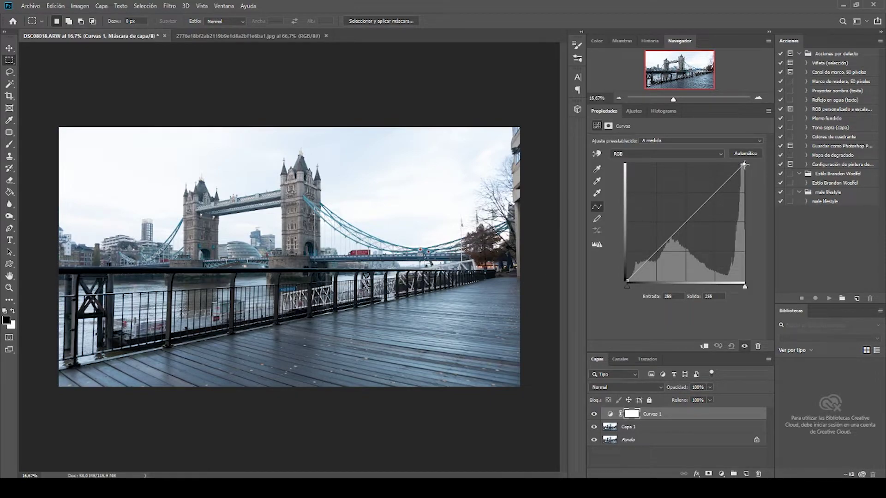
Step: Try moving the RGB white point inward and down, settling it near the top
{"action": "left_click_drag", "start_coordinate": [744, 164], "coordinate": [735, 164]}
{"action": "key", "text": "ctrl+z"}
{"action": "left_click_drag", "start_coordinate": [743, 164], "coordinate": [729, 165]}
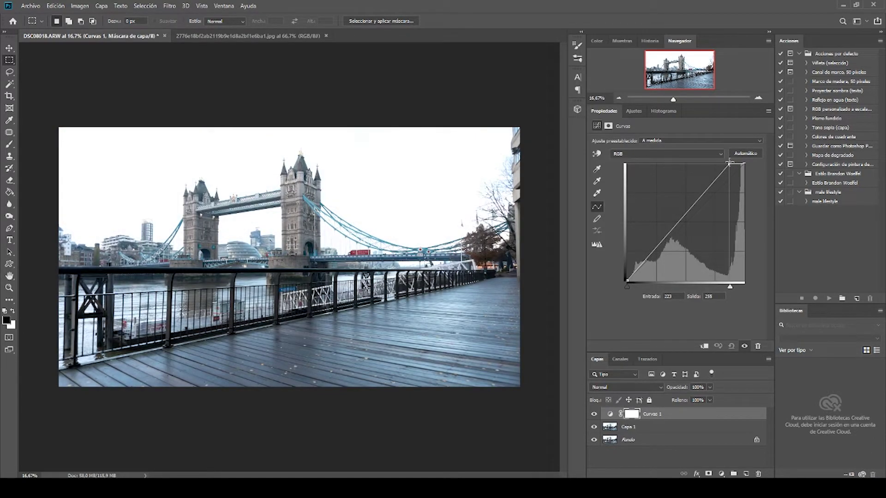
{"action": "mouse_move", "coordinate": [729, 164]}
{"action": "left_mouse_down"}
{"action": "mouse_move", "coordinate": [690, 165]}
{"action": "mouse_move", "coordinate": [745, 164]}
{"action": "left_mouse_up"}
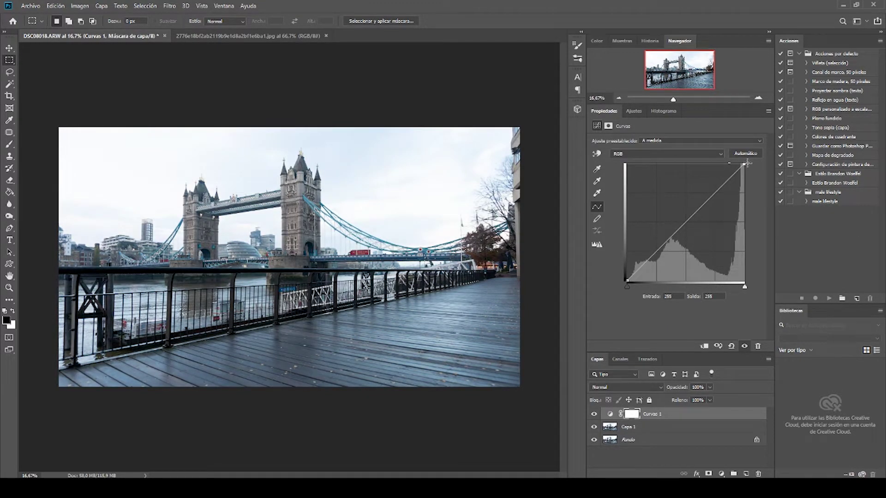
{"action": "left_click_drag", "start_coordinate": [748, 162], "coordinate": [754, 189]}
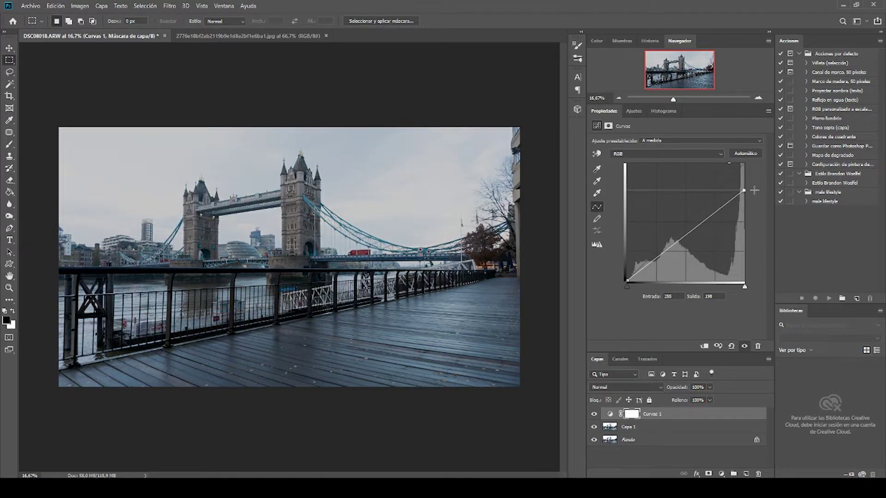
{"action": "left_click_drag", "start_coordinate": [754, 189], "coordinate": [764, 179]}
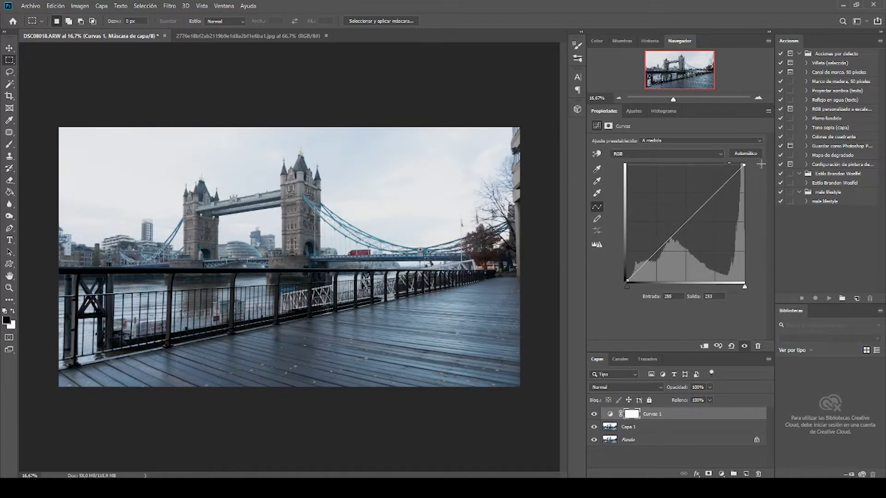
{"action": "left_click_drag", "start_coordinate": [764, 180], "coordinate": [765, 179]}
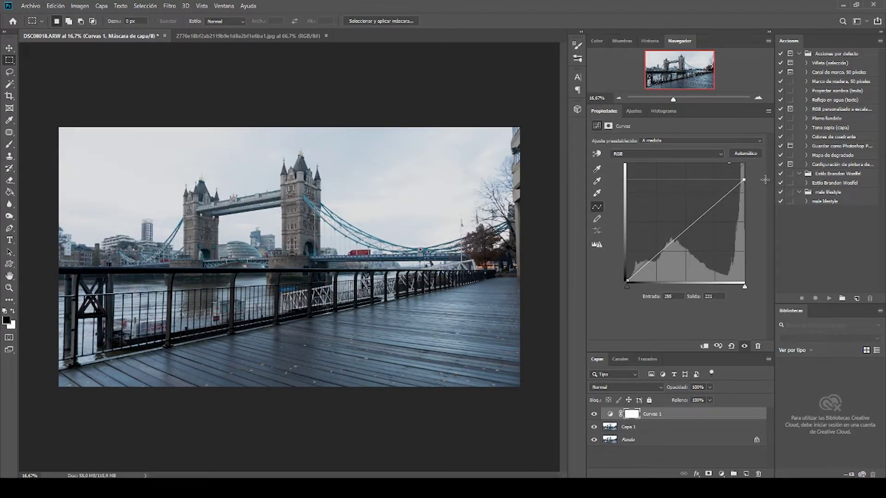
Step: Add midtone and highlight points, lift the black point, and settle the upper point near Input 175 / Output 163
{"action": "left_click", "coordinate": [687, 229]}
{"action": "left_click", "coordinate": [715, 203]}
{"action": "left_click_drag", "start_coordinate": [628, 281], "coordinate": [627, 275]}
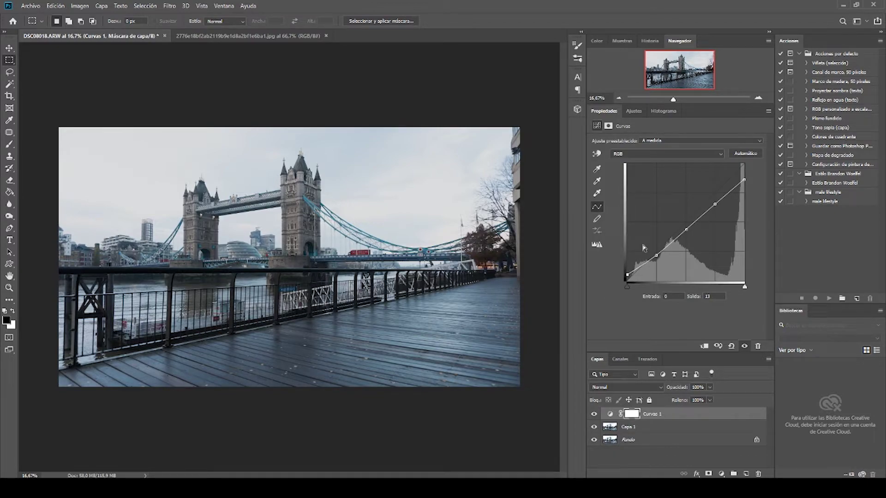
{"action": "left_click", "coordinate": [687, 229]}
{"action": "left_click_drag", "start_coordinate": [687, 230], "coordinate": [682, 226]}
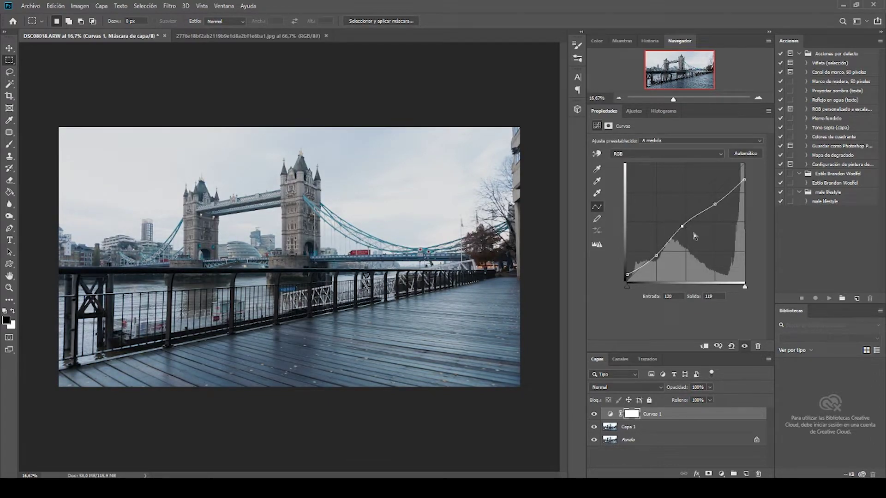
{"action": "left_click_drag", "start_coordinate": [714, 203], "coordinate": [712, 206]}
{"action": "left_click_drag", "start_coordinate": [712, 206], "coordinate": [709, 202]}
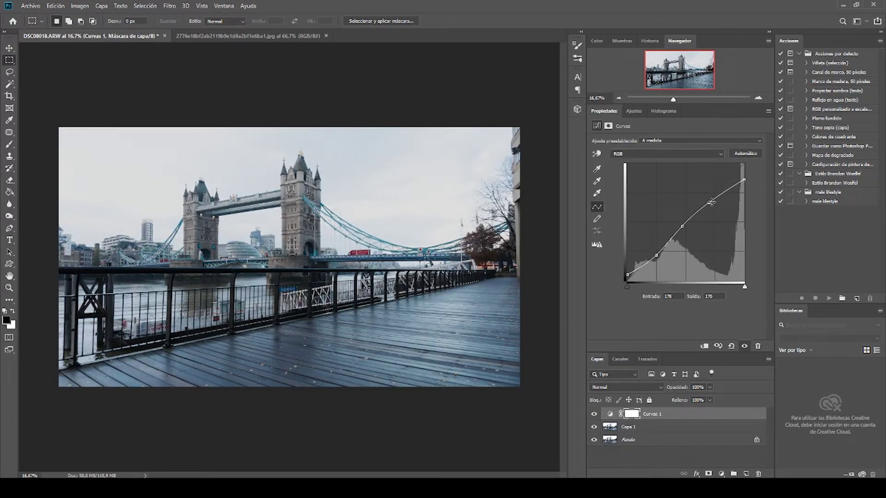
{"action": "left_click_drag", "start_coordinate": [708, 202], "coordinate": [713, 218]}
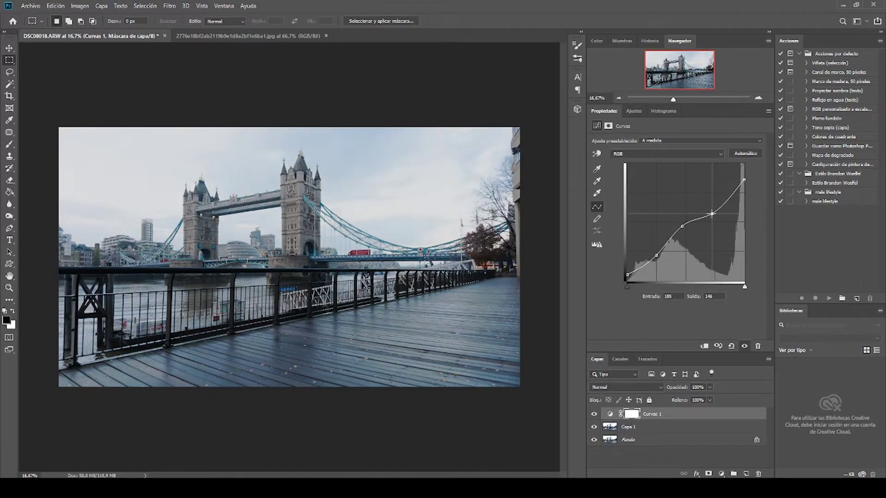
{"action": "left_click_drag", "start_coordinate": [714, 218], "coordinate": [708, 205]}
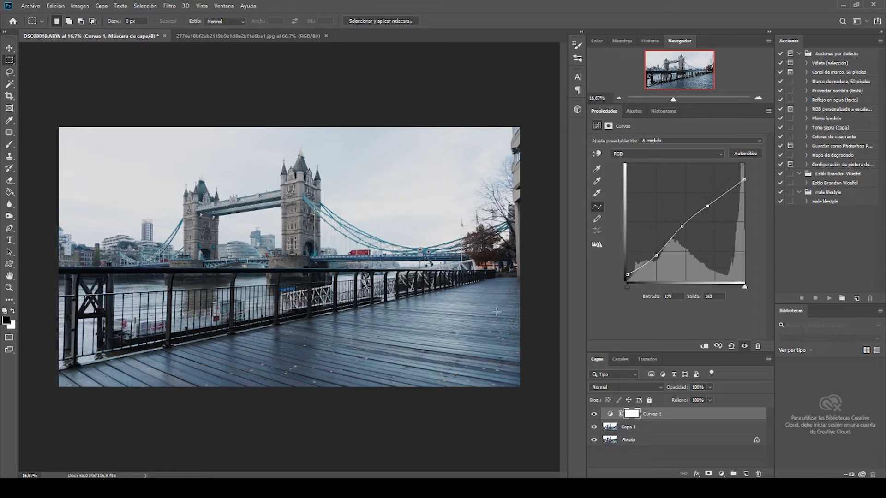
Step: Switch the curve to the Blue channel and lower its highlight endpoint to about 246
{"action": "left_click", "coordinate": [715, 155]}
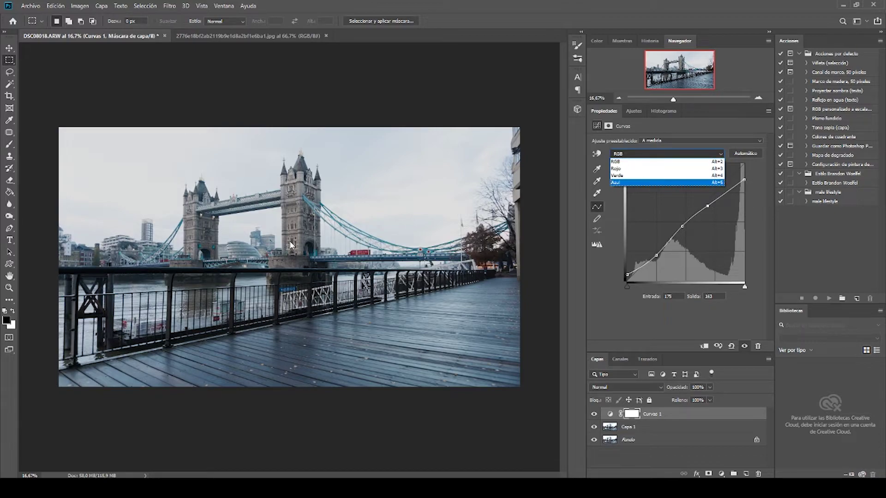
{"action": "key", "text": "Up"}
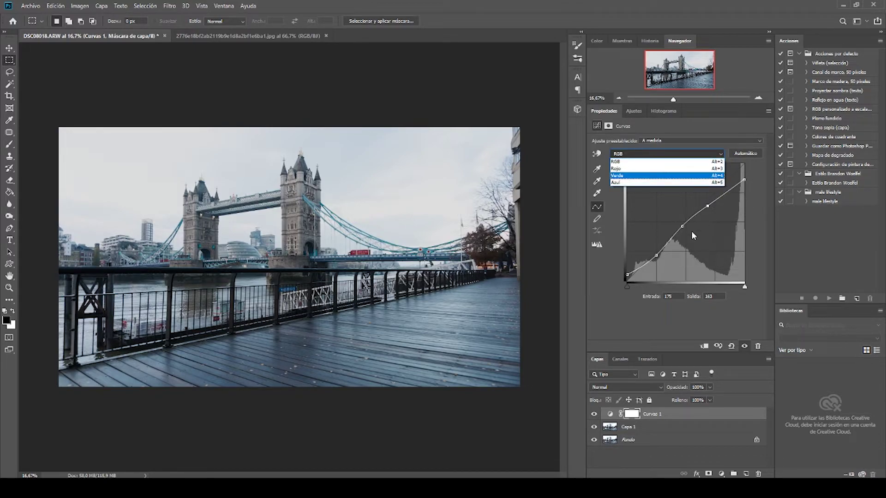
{"action": "left_click", "coordinate": [623, 187]}
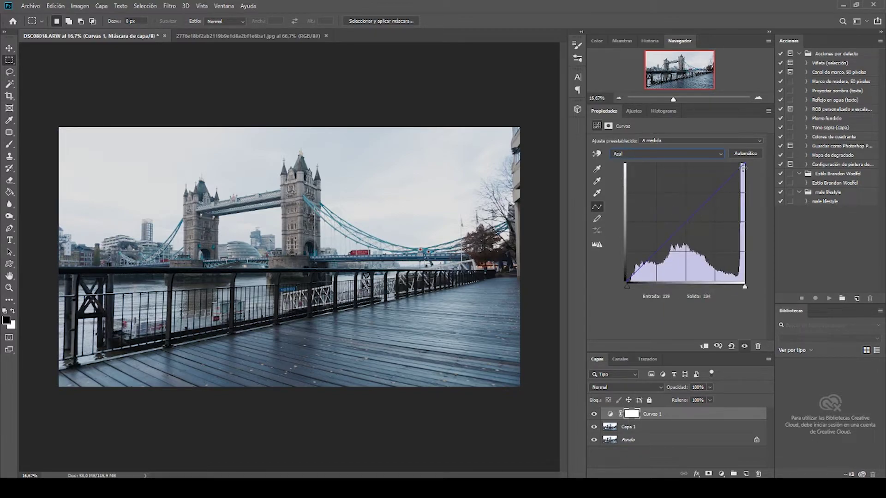
{"action": "left_click_drag", "start_coordinate": [744, 165], "coordinate": [750, 164]}
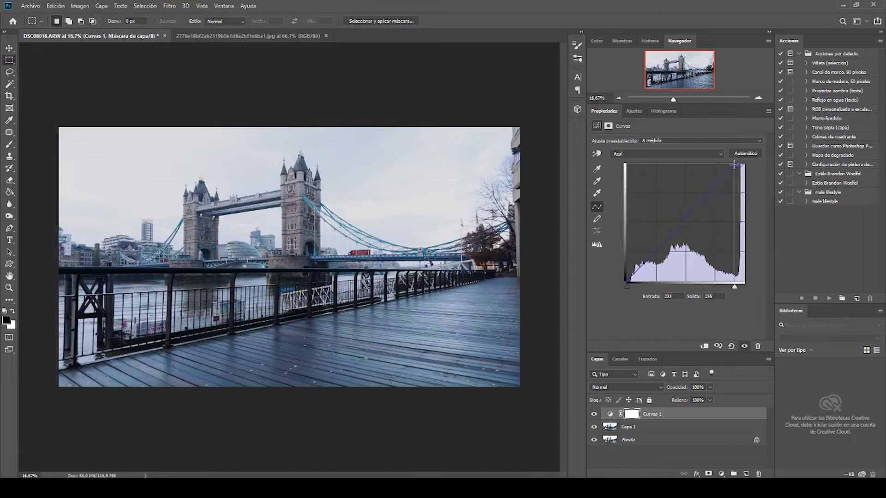
{"action": "left_click_drag", "start_coordinate": [750, 163], "coordinate": [757, 173]}
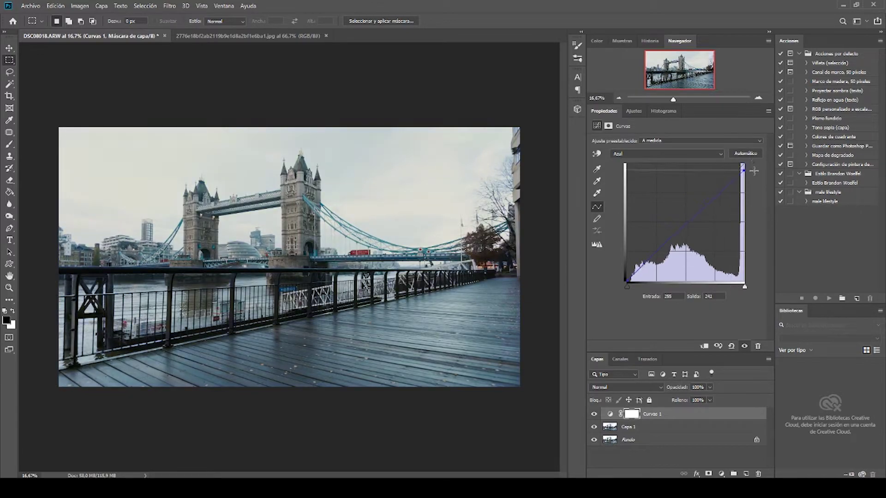
{"action": "left_click_drag", "start_coordinate": [758, 173], "coordinate": [760, 169]}
{"action": "left_click_drag", "start_coordinate": [762, 169], "coordinate": [764, 169]}
Step: Add midtone and shadow points on the blue curve and lift its black endpoint
{"action": "left_click", "coordinate": [686, 224]}
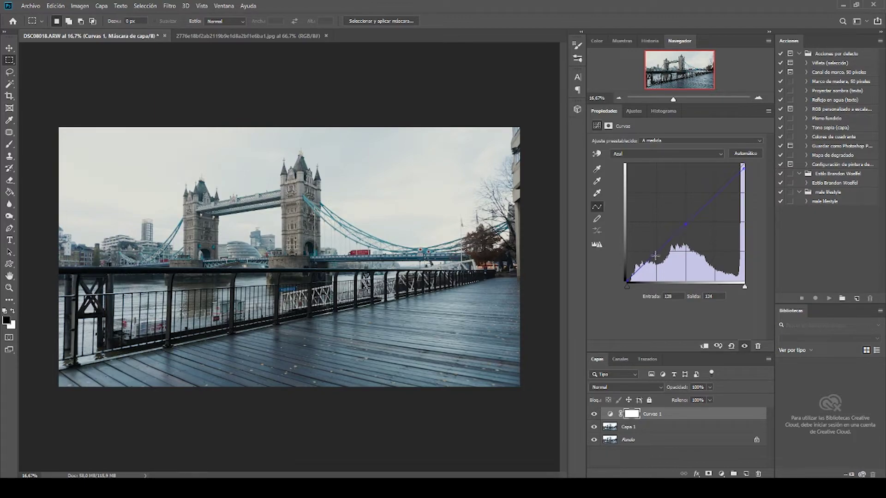
{"action": "left_click", "coordinate": [656, 254]}
{"action": "left_click", "coordinate": [627, 280]}
{"action": "left_click_drag", "start_coordinate": [627, 280], "coordinate": [626, 280]}
{"action": "left_click", "coordinate": [758, 97]}
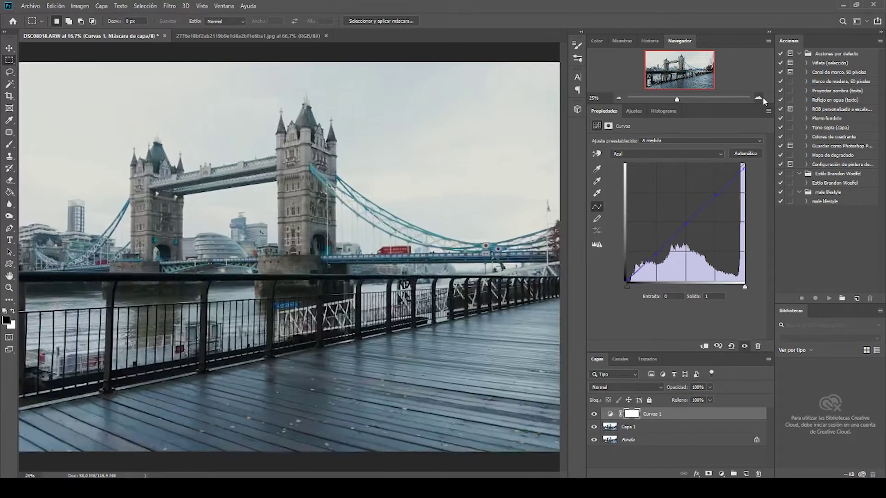
Step: Zoom into the bridge and readjust the blue curve's shadow end and lower point
{"action": "left_click", "coordinate": [758, 97]}
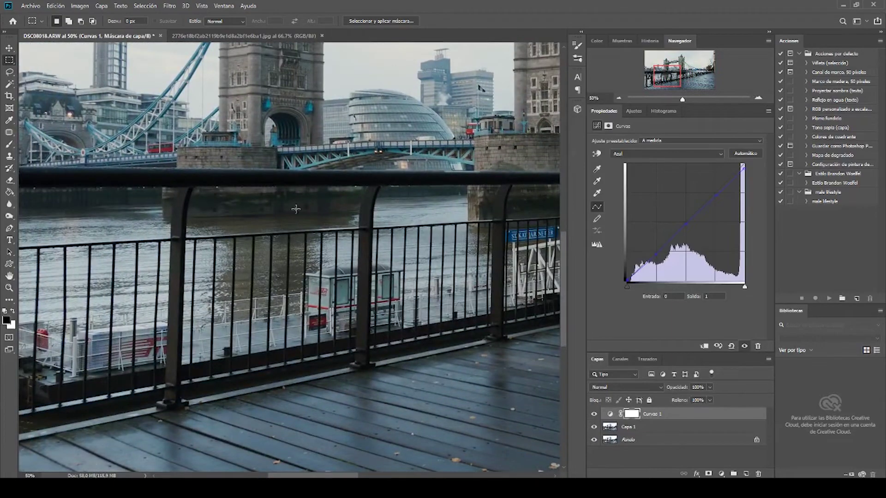
{"action": "left_click_drag", "start_coordinate": [627, 281], "coordinate": [626, 251]}
{"action": "left_click_drag", "start_coordinate": [627, 250], "coordinate": [627, 277]}
{"action": "mouse_move", "coordinate": [655, 254]}
{"action": "left_mouse_down"}
{"action": "mouse_move", "coordinate": [658, 262]}
{"action": "mouse_move", "coordinate": [655, 254]}
{"action": "left_mouse_up"}
{"action": "left_click_drag", "start_coordinate": [655, 255], "coordinate": [652, 254]}
Step: Add a blue midtone point near Input 132 / Output 119, pulling midtones slightly down
{"action": "left_click", "coordinate": [620, 98]}
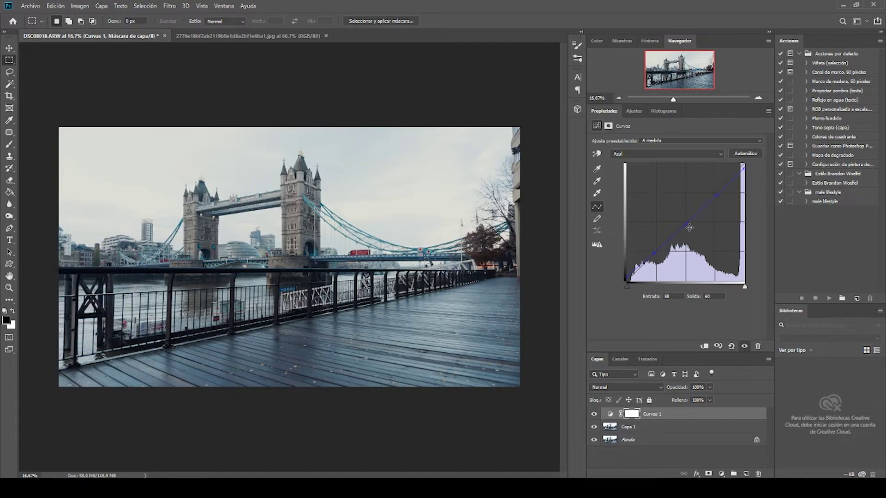
{"action": "left_click_drag", "start_coordinate": [687, 226], "coordinate": [689, 229]}
{"action": "left_click_drag", "start_coordinate": [689, 230], "coordinate": [690, 231]}
{"action": "left_click_drag", "start_coordinate": [690, 229], "coordinate": [690, 228]}
{"action": "left_click", "coordinate": [716, 154]}
Step: On the Red channel, pull the top endpoint inward and slightly adjust a midtone point
{"action": "left_click", "coordinate": [618, 170]}
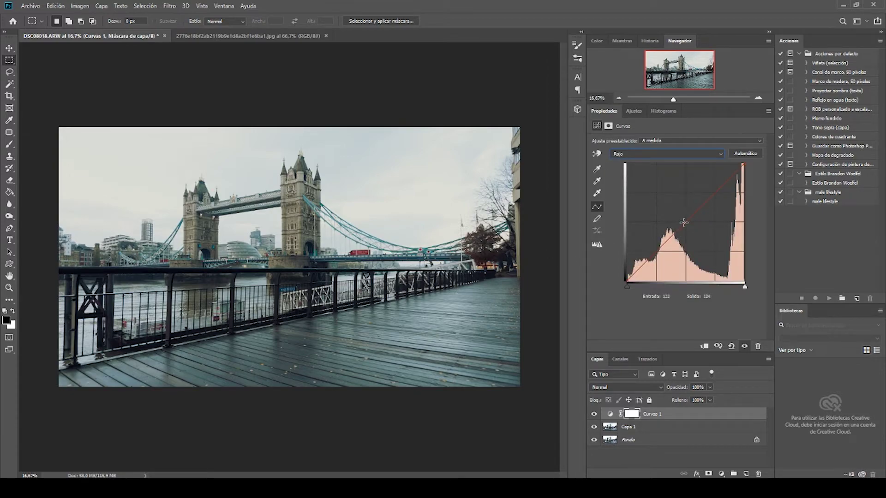
{"action": "mouse_move", "coordinate": [685, 222]}
{"action": "left_mouse_down"}
{"action": "mouse_move", "coordinate": [687, 231]}
{"action": "mouse_move", "coordinate": [673, 211]}
{"action": "left_mouse_up"}
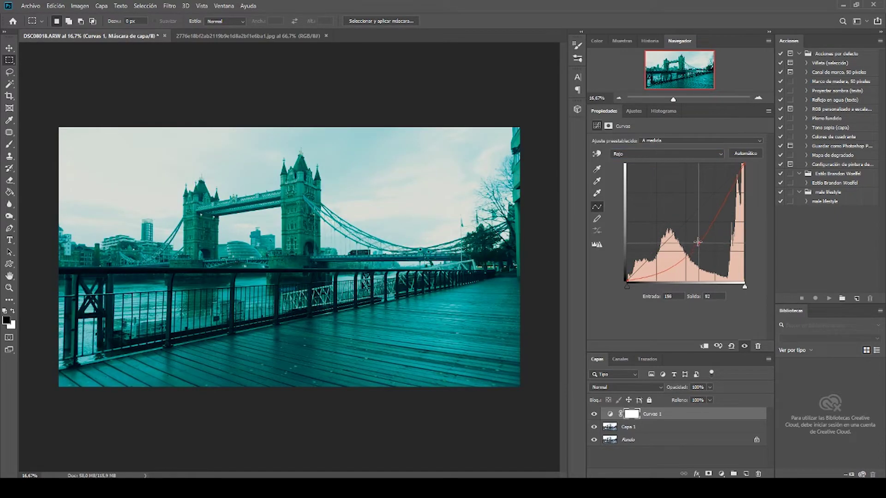
{"action": "left_click_drag", "start_coordinate": [672, 211], "coordinate": [683, 225]}
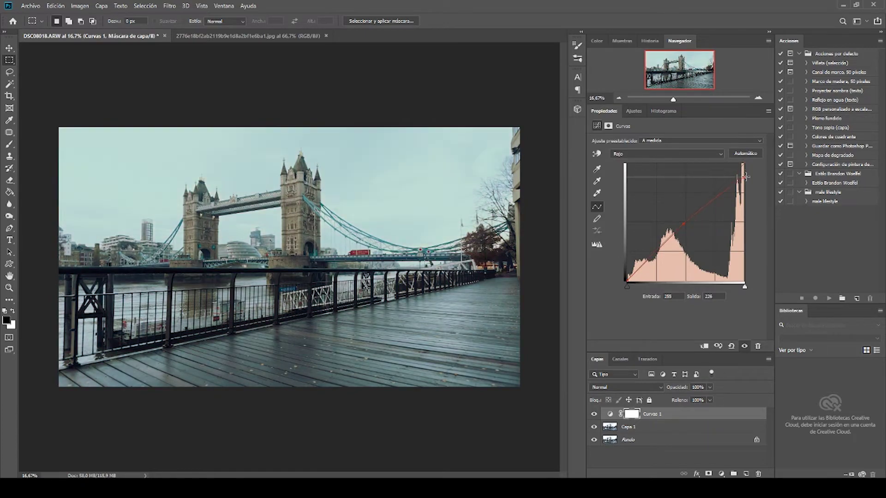
{"action": "mouse_move", "coordinate": [744, 163]}
{"action": "left_mouse_down"}
{"action": "mouse_move", "coordinate": [733, 167]}
{"action": "mouse_move", "coordinate": [742, 170]}
{"action": "left_mouse_up"}
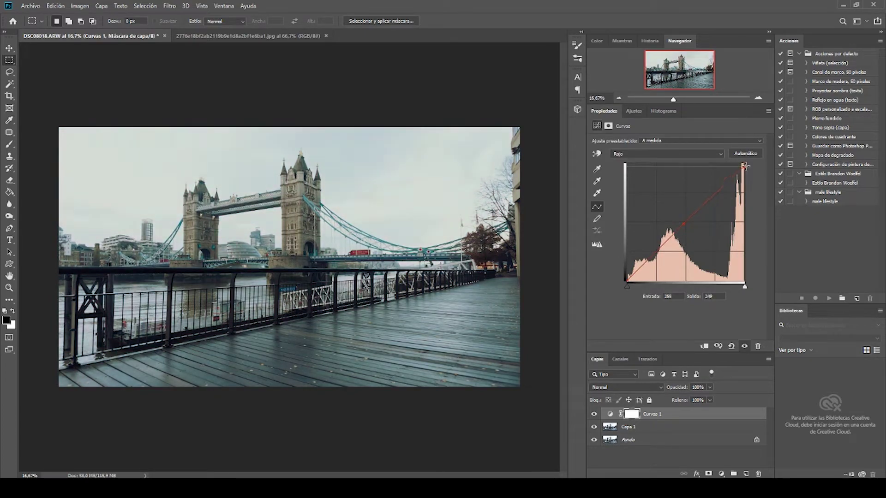
{"action": "left_click_drag", "start_coordinate": [683, 224], "coordinate": [682, 226]}
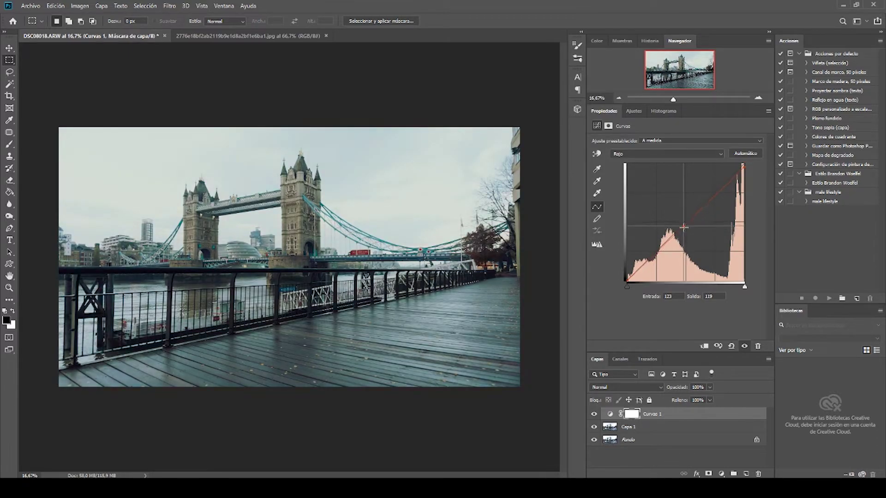
{"action": "left_click_drag", "start_coordinate": [682, 226], "coordinate": [681, 225]}
Step: Add an upper red point pulled down to about 184/176 to cool the photo
{"action": "left_click", "coordinate": [626, 280]}
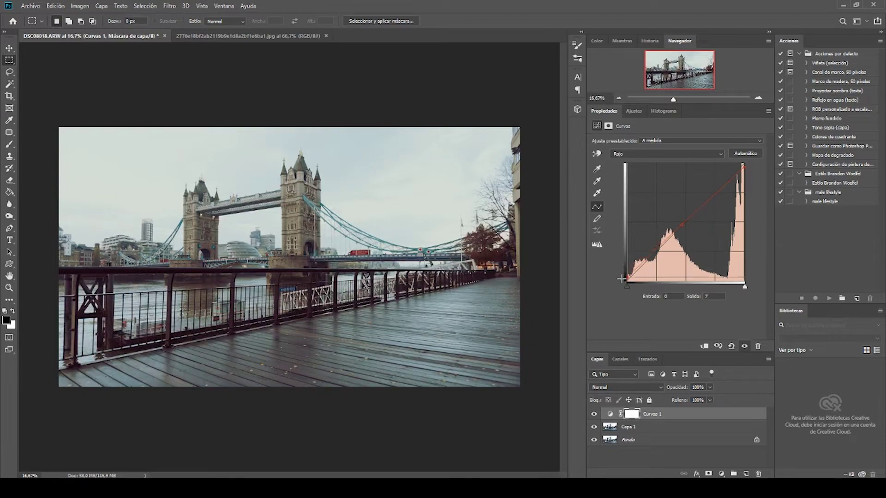
{"action": "left_click_drag", "start_coordinate": [710, 199], "coordinate": [708, 195]}
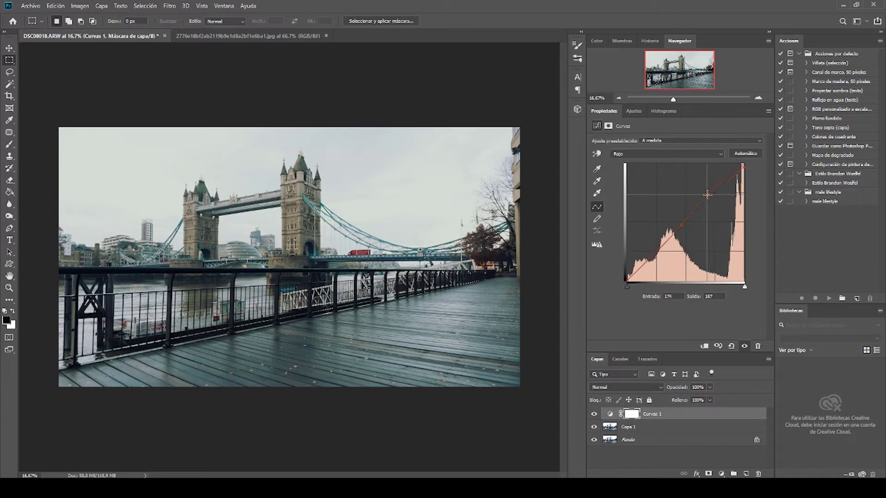
{"action": "left_click_drag", "start_coordinate": [708, 194], "coordinate": [709, 201]}
{"action": "left_click_drag", "start_coordinate": [707, 199], "coordinate": [702, 200]}
Step: Switch to the Green channel and add midtone, highlight and shadow points
{"action": "left_click", "coordinate": [703, 154]}
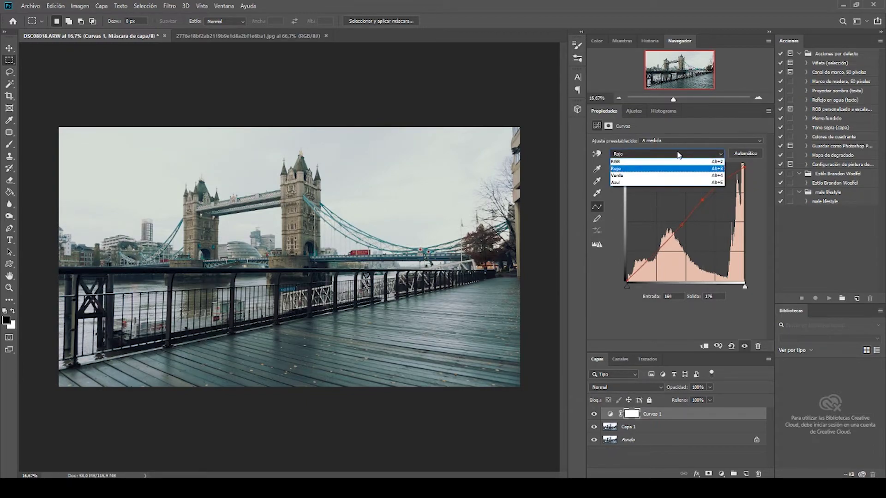
{"action": "left_click", "coordinate": [617, 175]}
{"action": "left_click", "coordinate": [686, 222]}
{"action": "left_click", "coordinate": [711, 193]}
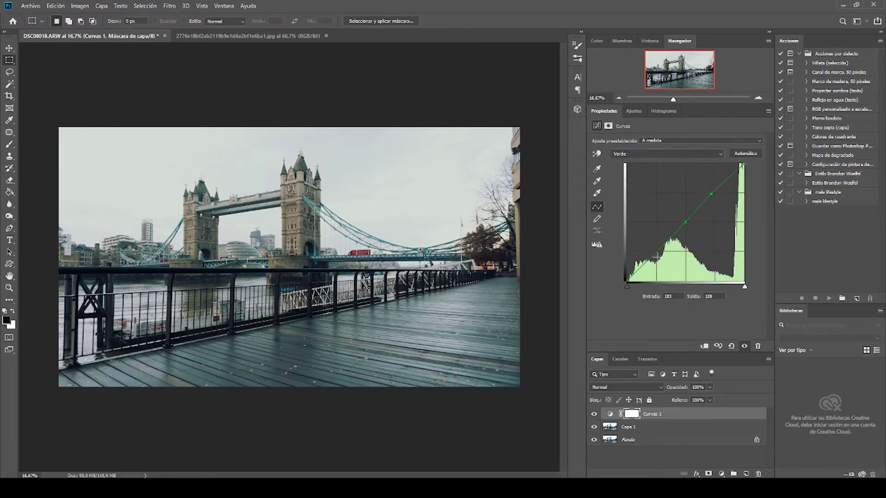
{"action": "left_click", "coordinate": [655, 256]}
{"action": "left_click_drag", "start_coordinate": [686, 223], "coordinate": [686, 224]}
{"action": "left_click_drag", "start_coordinate": [686, 224], "coordinate": [684, 224]}
Step: Pull the green shadow point down, lift the highlight point, and hide Curvas 1 to compare
{"action": "left_click_drag", "start_coordinate": [655, 256], "coordinate": [656, 261]}
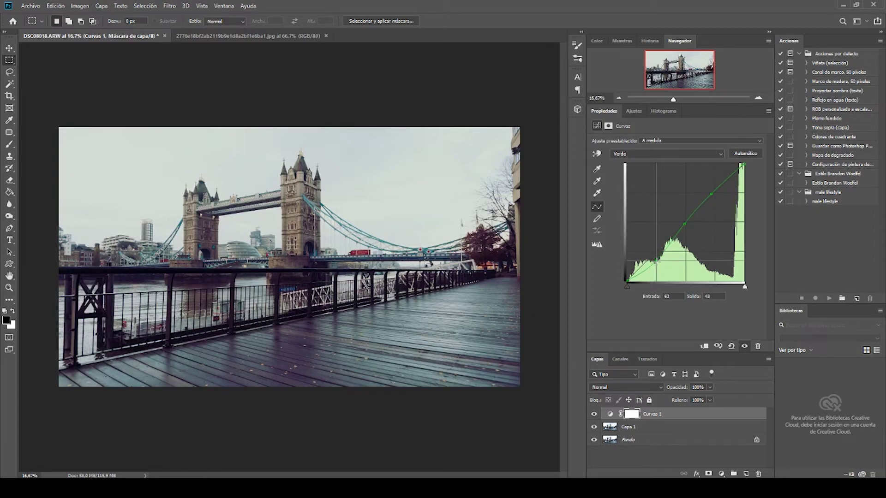
{"action": "left_click_drag", "start_coordinate": [656, 261], "coordinate": [653, 257]}
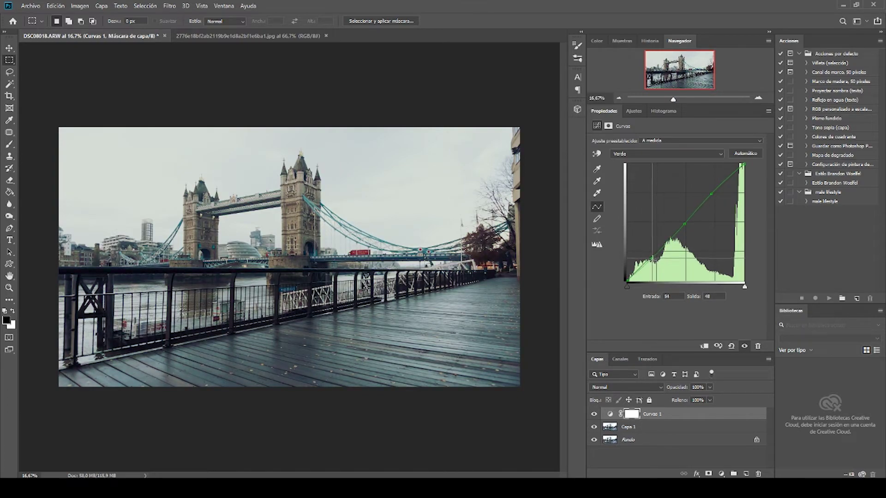
{"action": "left_click", "coordinate": [711, 195]}
{"action": "mouse_move", "coordinate": [711, 194]}
{"action": "left_mouse_down"}
{"action": "mouse_move", "coordinate": [701, 185]}
{"action": "mouse_move", "coordinate": [711, 194]}
{"action": "left_mouse_up"}
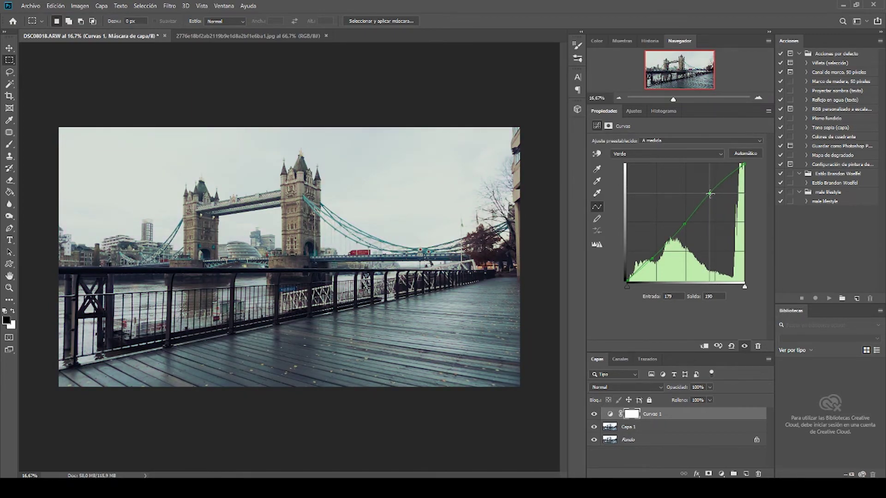
{"action": "left_click_drag", "start_coordinate": [710, 194], "coordinate": [710, 194]}
{"action": "left_click", "coordinate": [593, 414]}
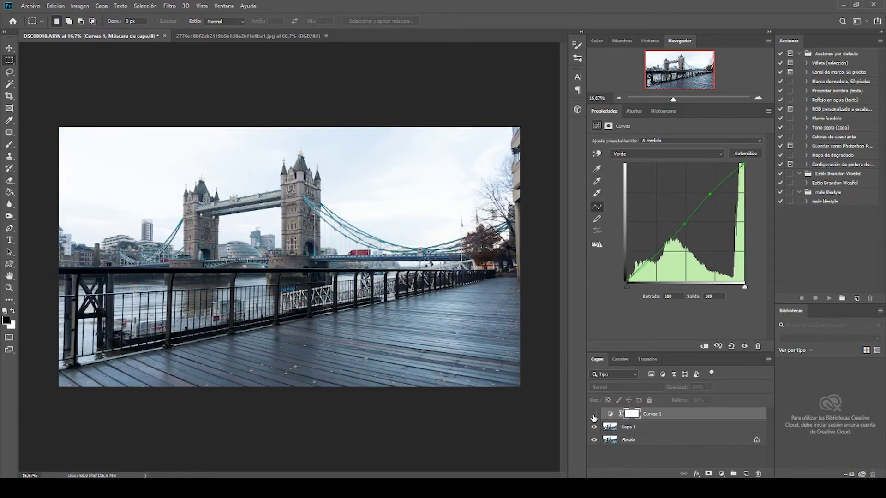
{"action": "left_click", "coordinate": [593, 414]}
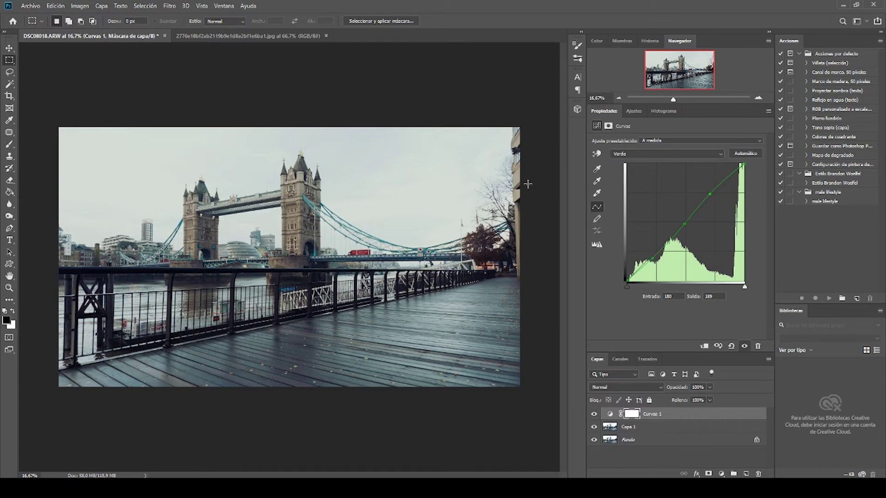
{"action": "left_click", "coordinate": [664, 154]}
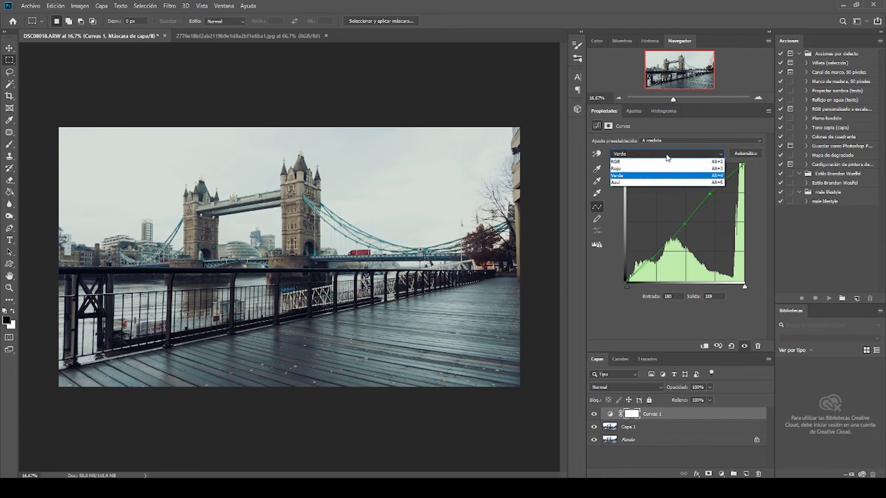
Step: Raise the Blue curve's top endpoint to Output 255 and toggle Curvas 1 to compare
{"action": "left_click", "coordinate": [622, 182]}
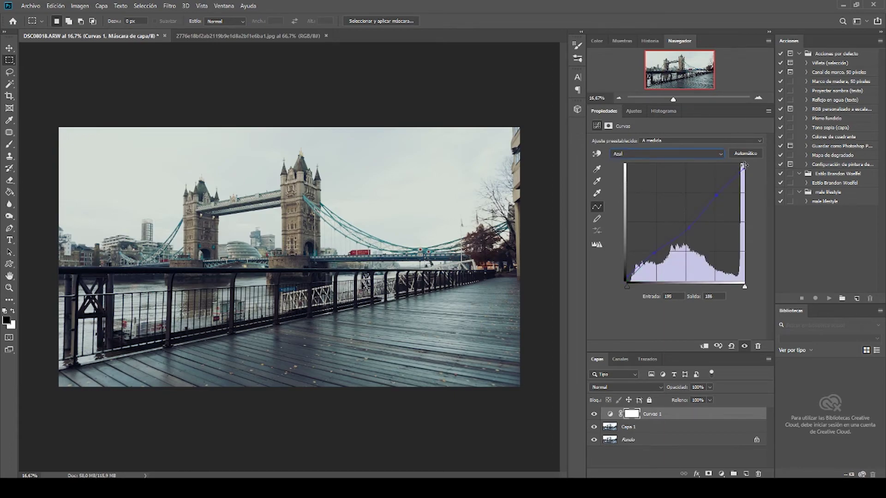
{"action": "left_click_drag", "start_coordinate": [744, 168], "coordinate": [743, 160]}
{"action": "left_click", "coordinate": [594, 415]}
{"action": "left_click", "coordinate": [594, 415]}
{"action": "left_click", "coordinate": [593, 415]}
{"action": "left_click", "coordinate": [597, 181]}
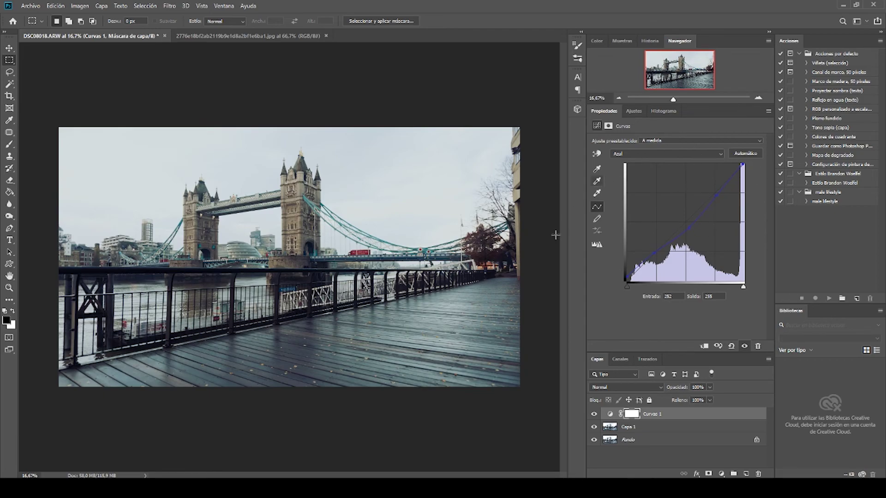